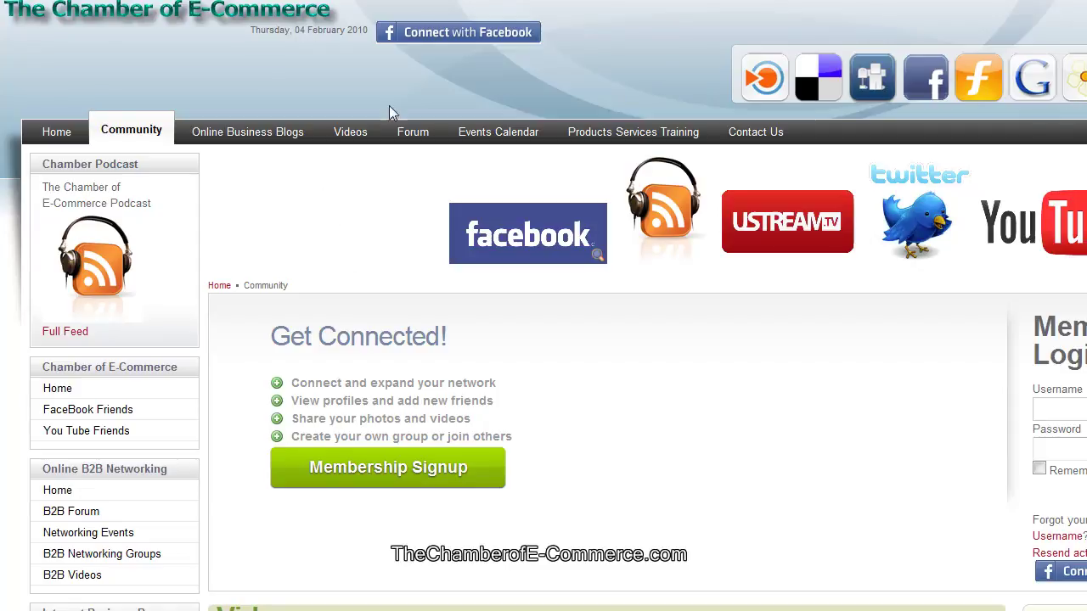
- Look through the discussion categories of the members forum as a guest
left_click(526, 1)
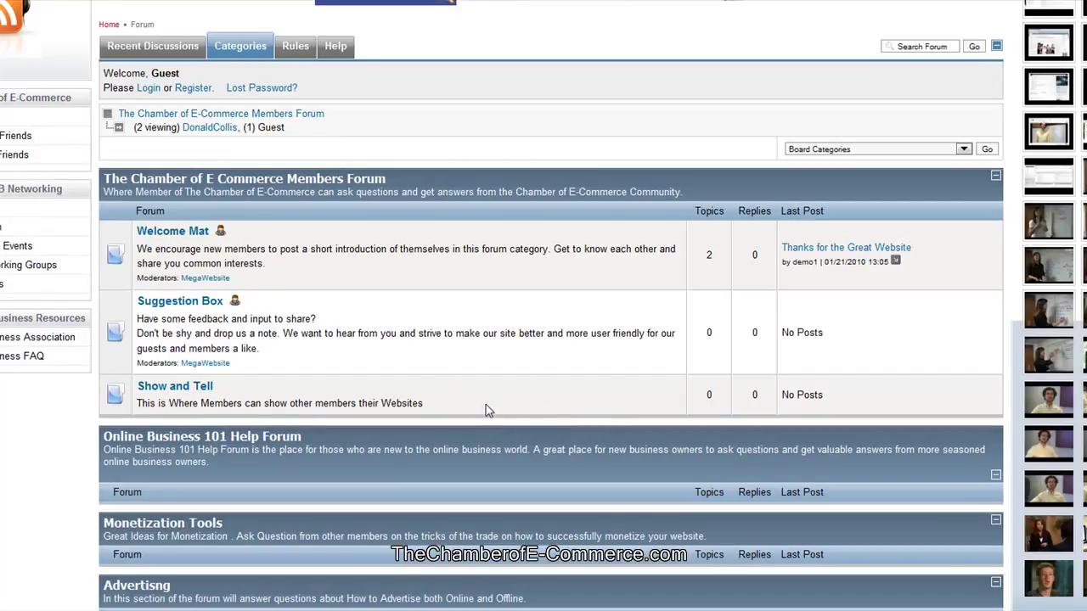
scroll(456, 405, "down", 3)
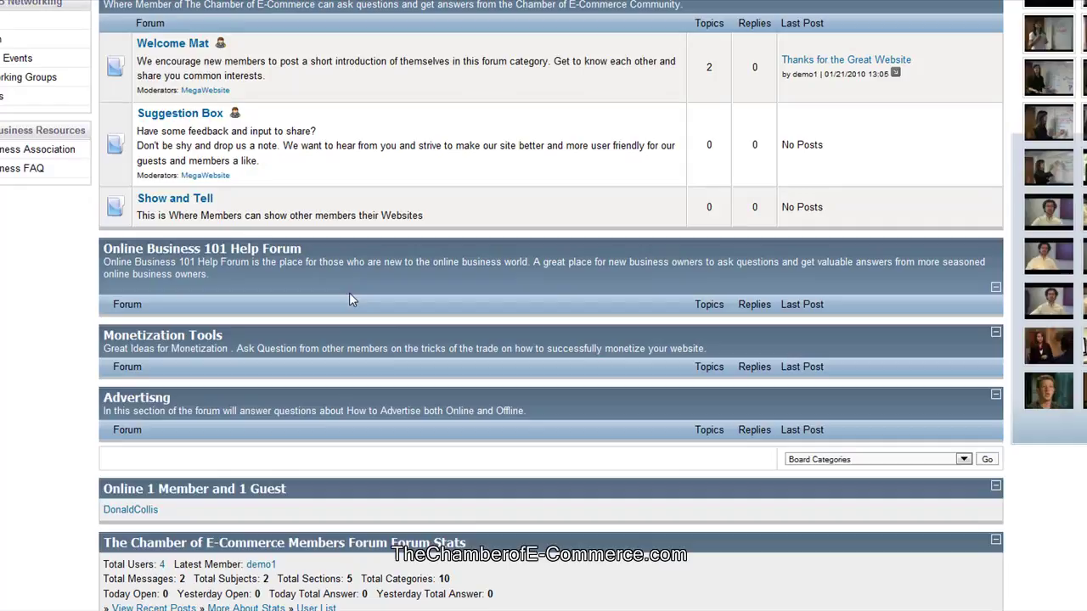
scroll(349, 292, "up", 3)
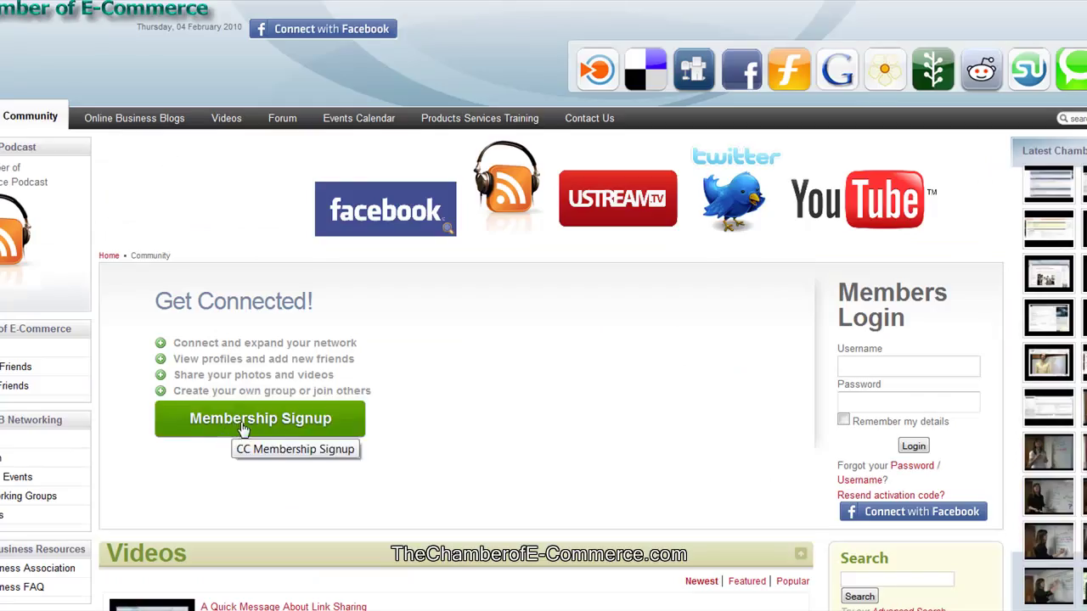
- Log in to the members area of the community page with the saved username and account password
left_click(888, 366)
left_click(888, 367)
left_click(886, 385)
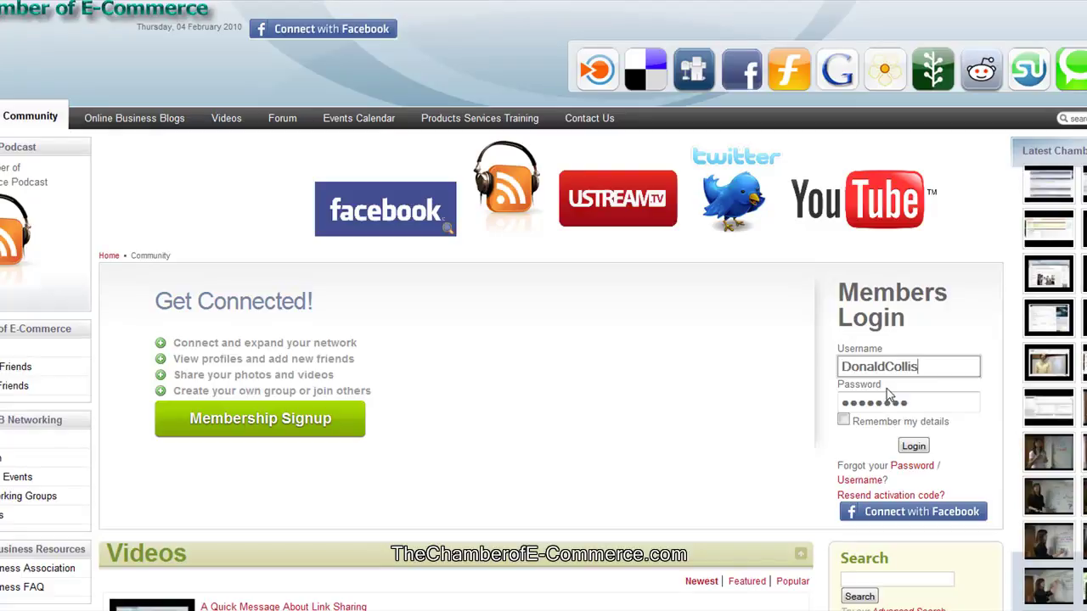
left_click(912, 446)
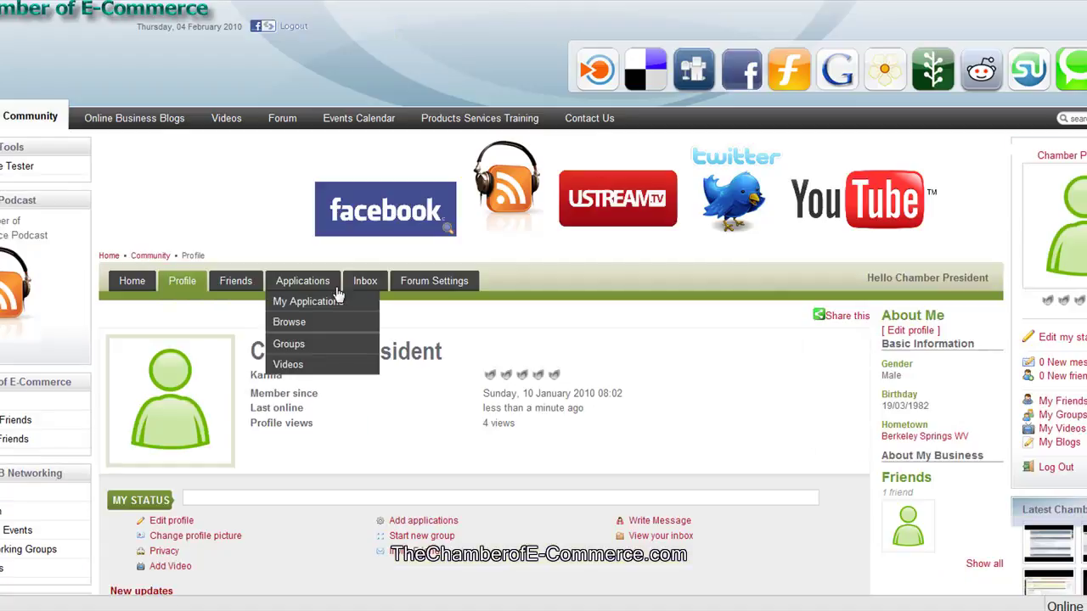
- Review the member profile page, including its applications options, status links and recent activity
mouse_move(330, 287)
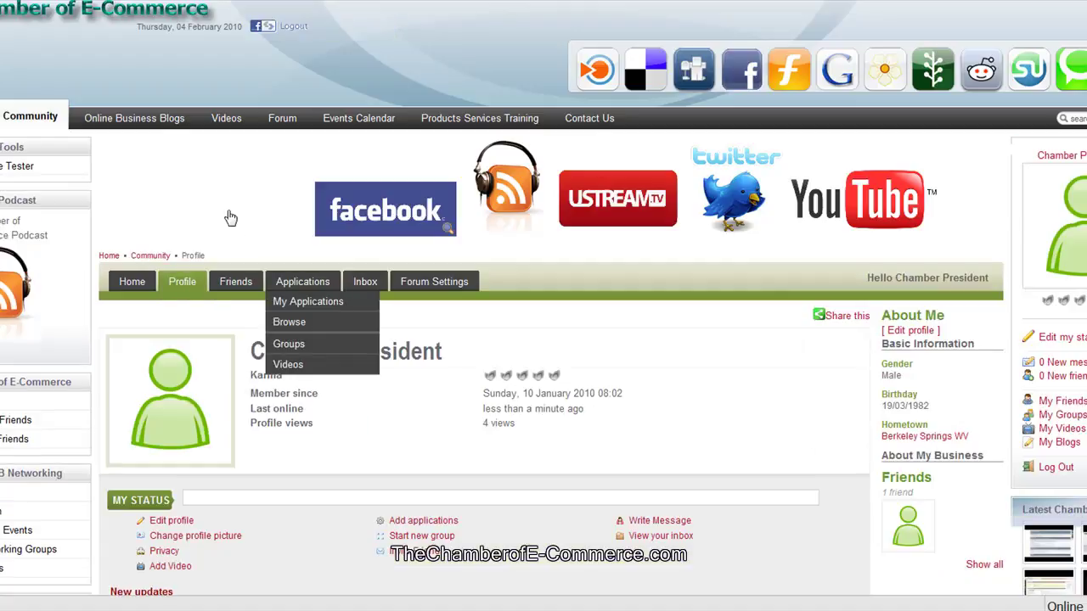
scroll(578, 283, "down", 4)
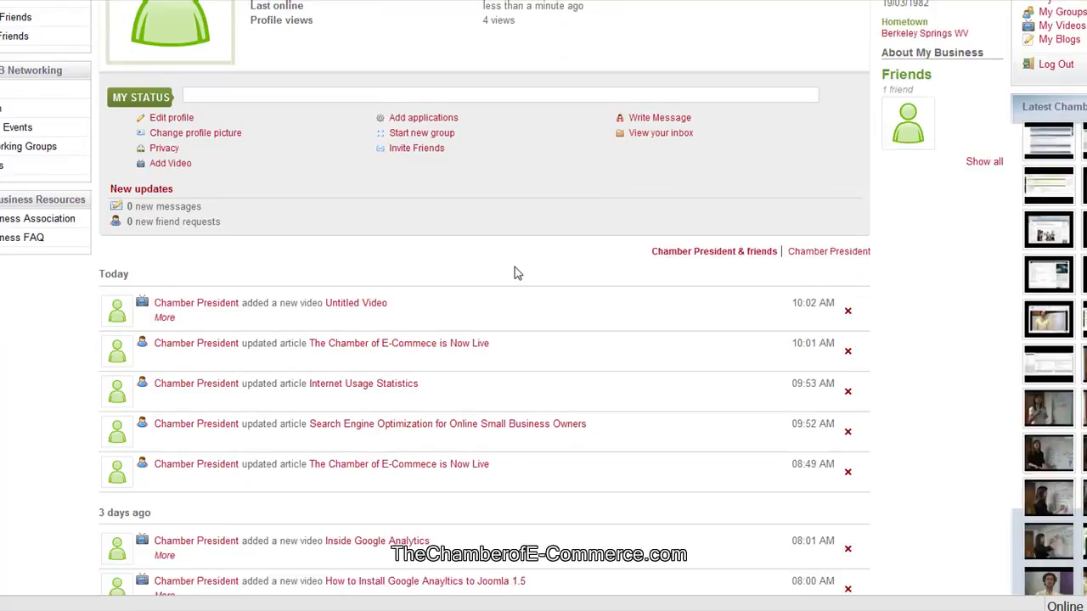
scroll(514, 272, "up", 2)
scroll(382, 270, "up", 3)
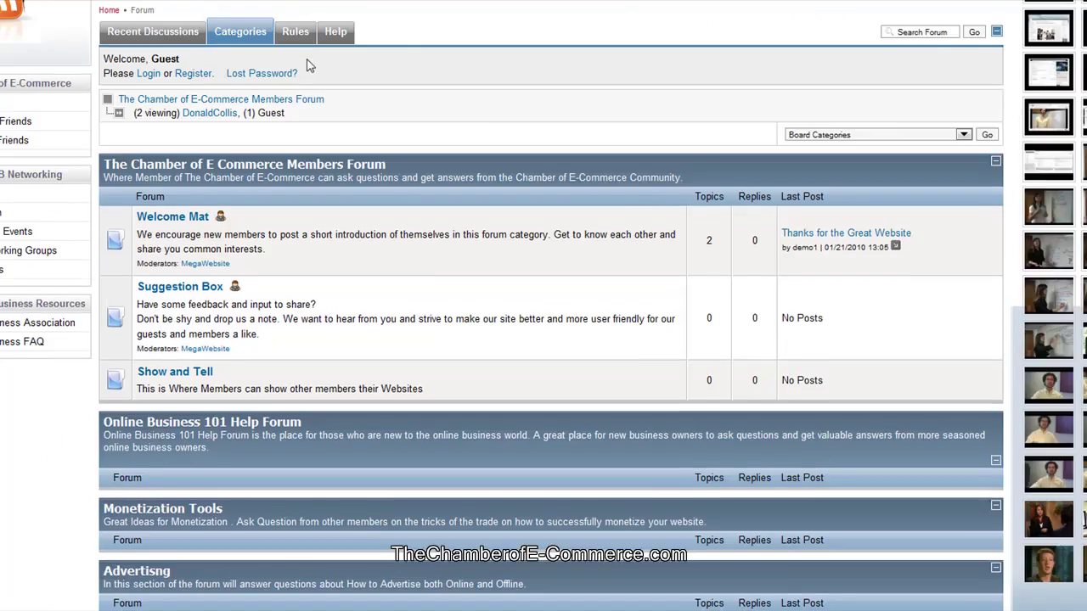
- Return to the members forum and view its category overview as a logged-in member
scroll(543, 340, "up", 2)
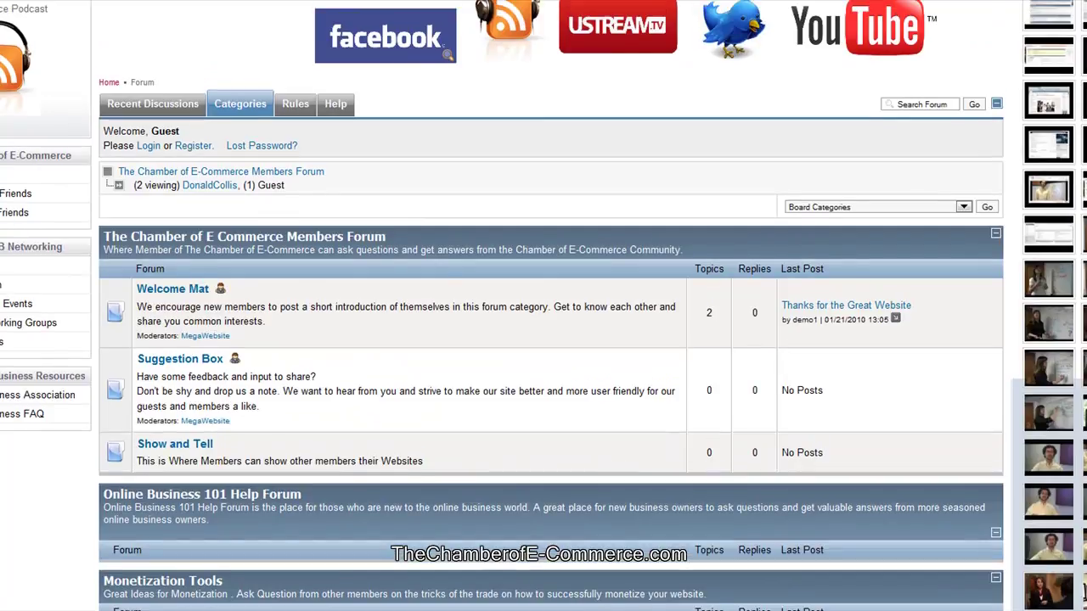
scroll(198, 53, "up", 3)
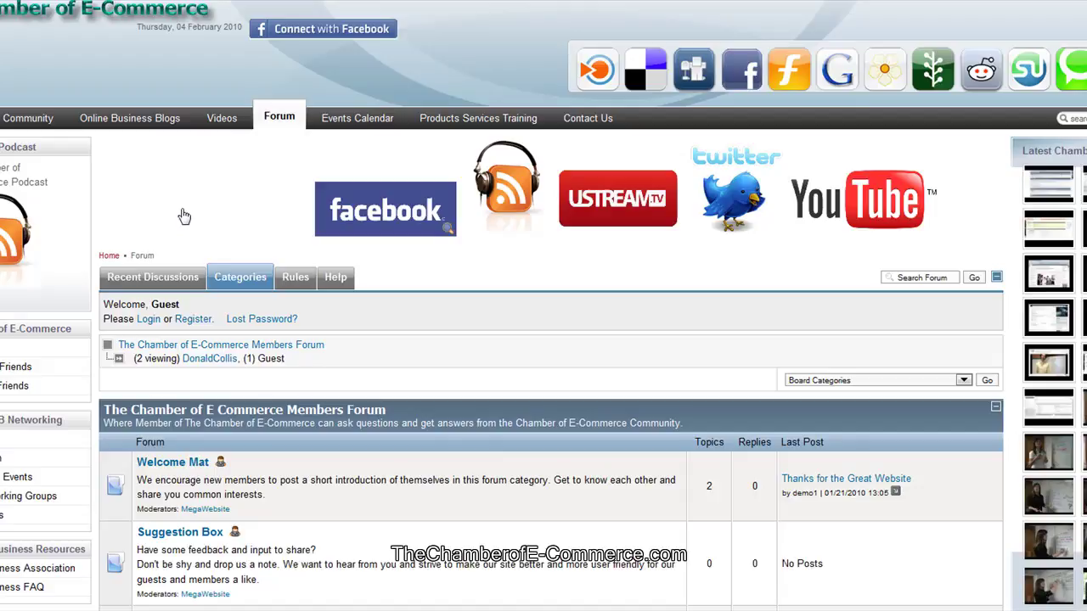
scroll(208, 213, "down", 1)
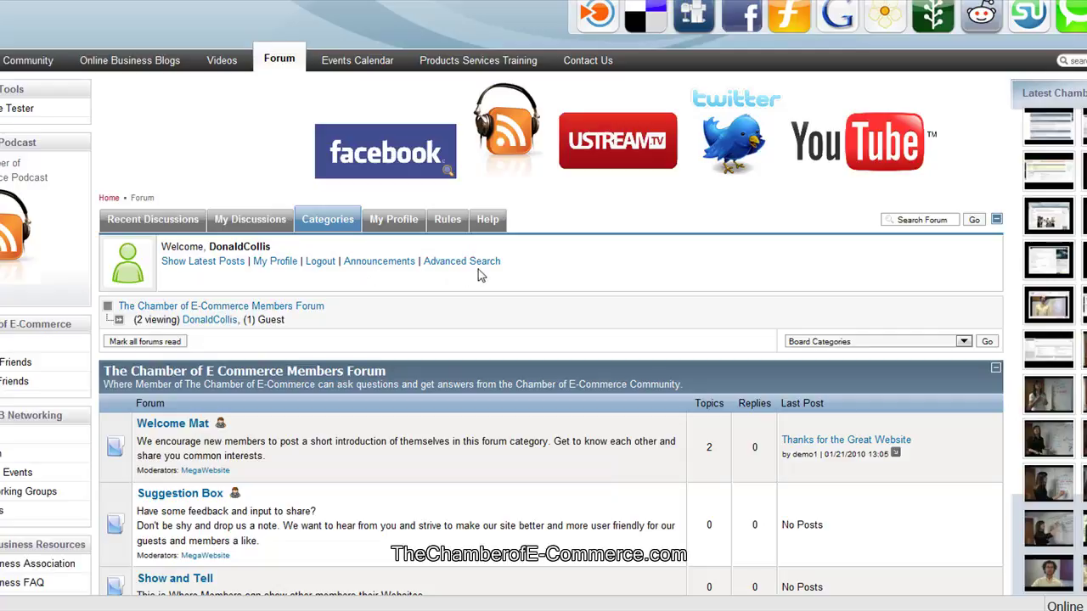
scroll(478, 279, "down", 2)
scroll(450, 187, "up", 1)
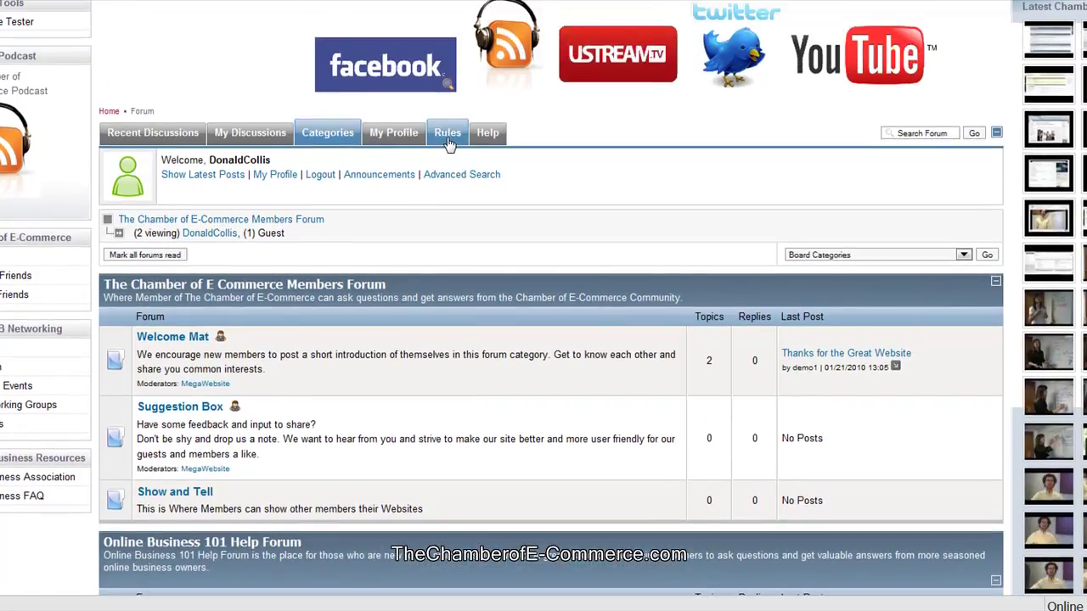
- Open the forum's rules and read through the website rules and general rules
left_click(447, 134)
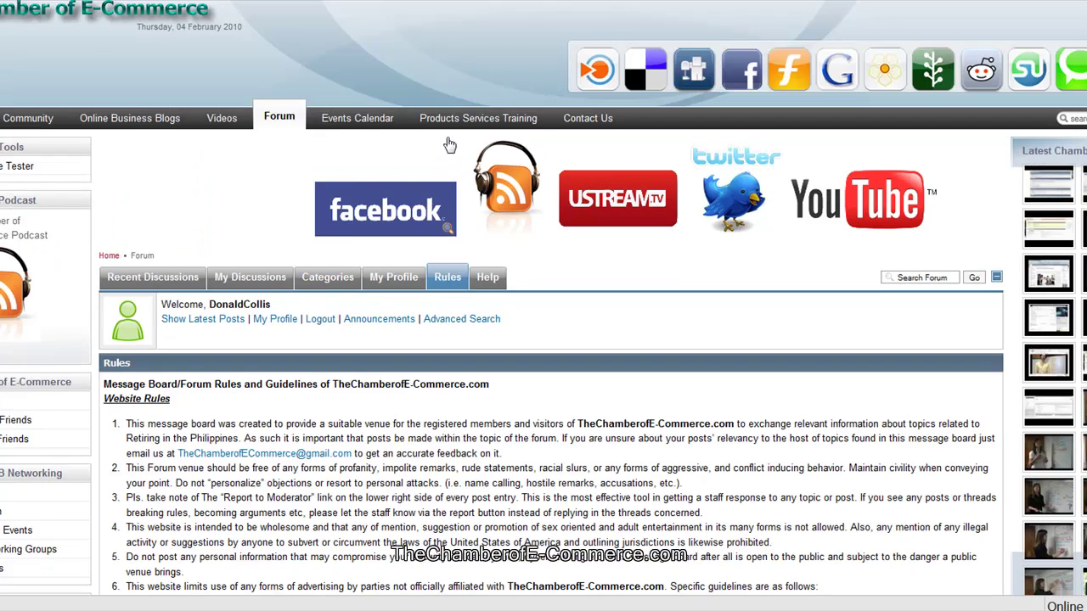
scroll(466, 503, "down", 3)
scroll(417, 420, "down", 5)
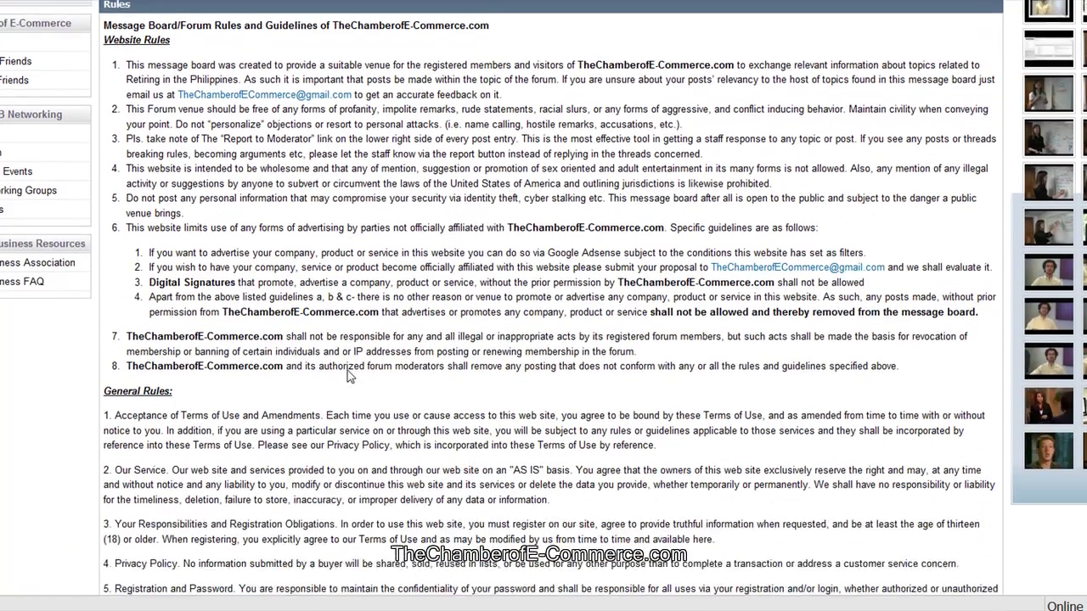
scroll(331, 336, "down", 4)
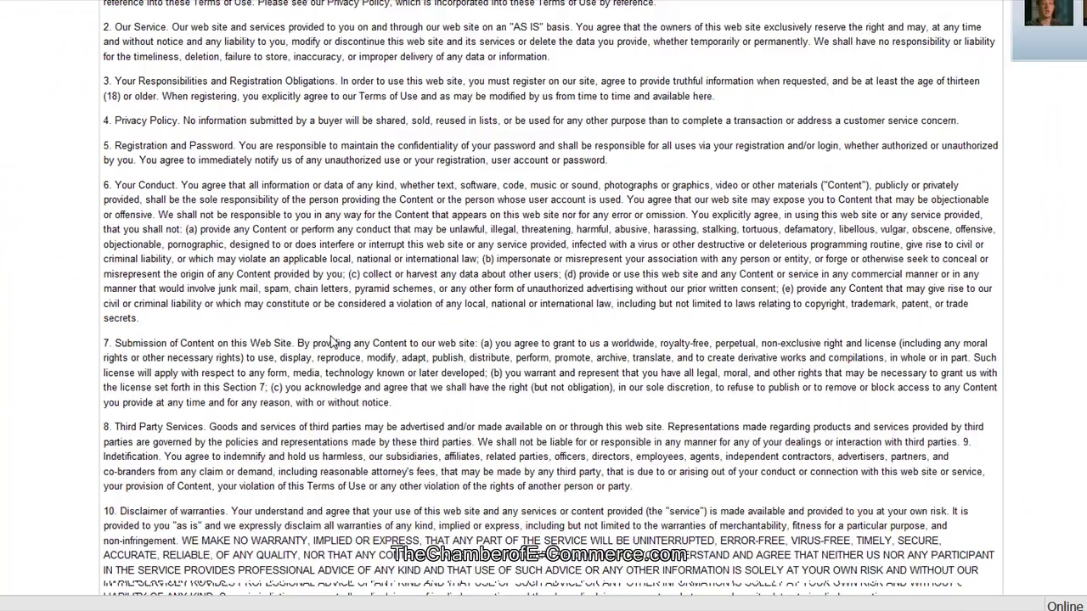
scroll(333, 341, "up", 2)
scroll(331, 340, "up", 8)
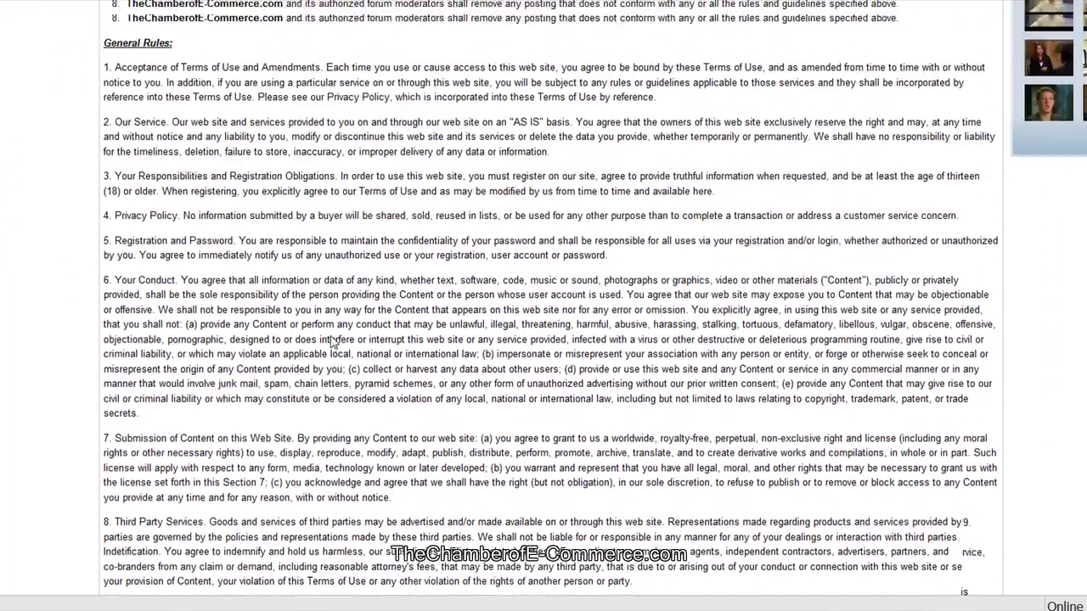
scroll(331, 339, "up", 2)
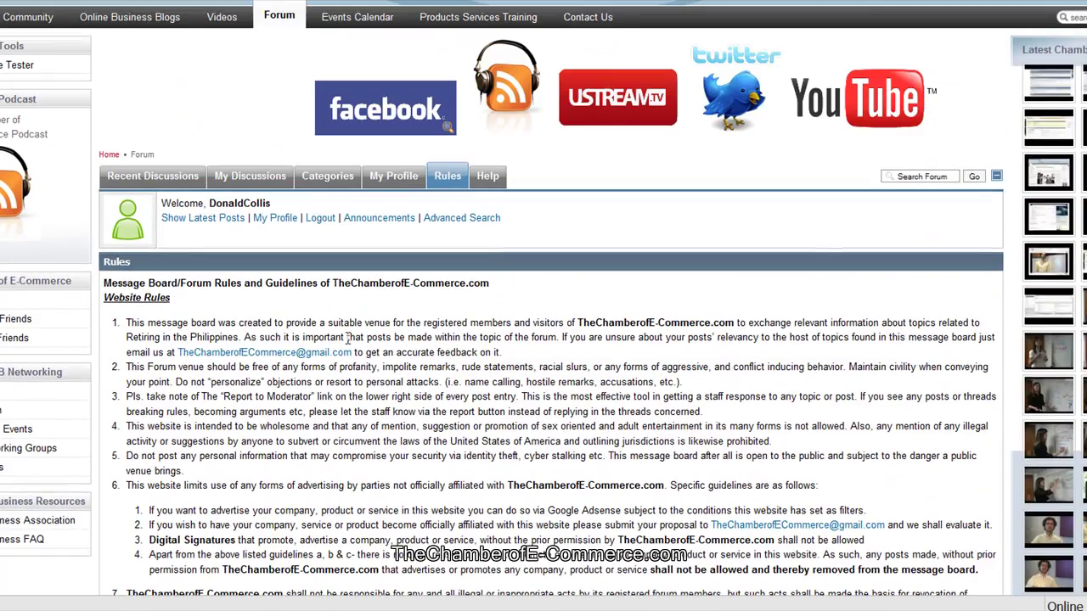
- Reopen the forum categories and browse the sections from Welcome Mat down to Monetization Tools and advertising
right_click(236, 115)
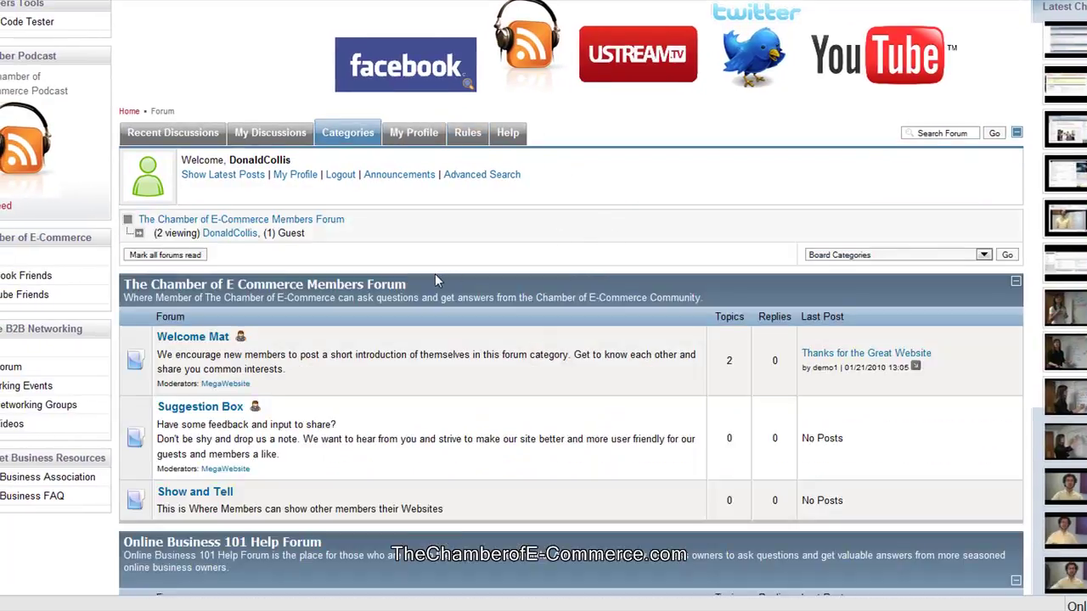
scroll(435, 280, "down", 3)
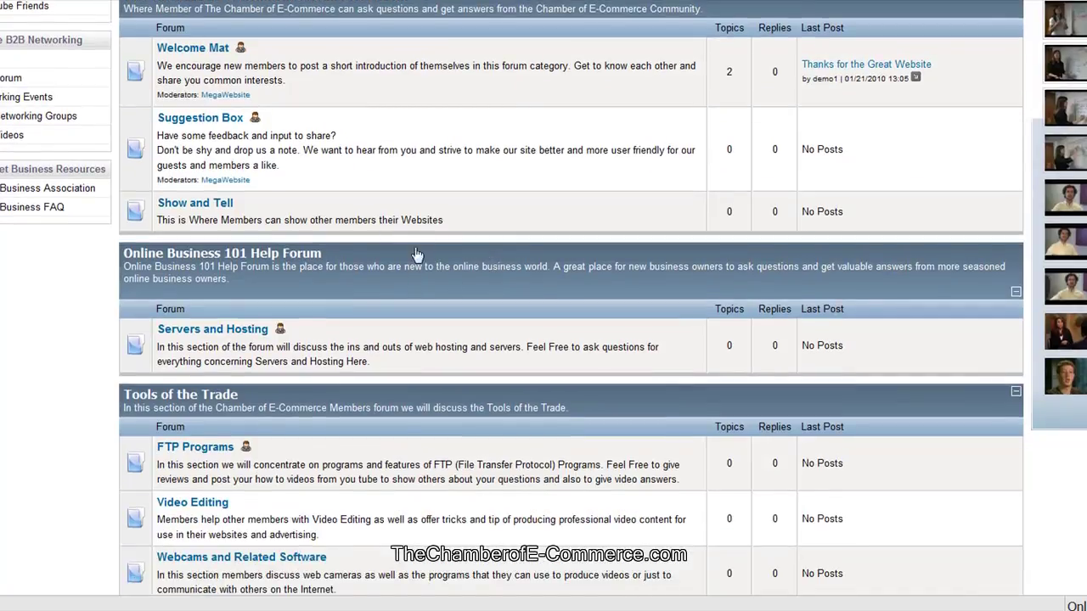
scroll(416, 254, "down", 1)
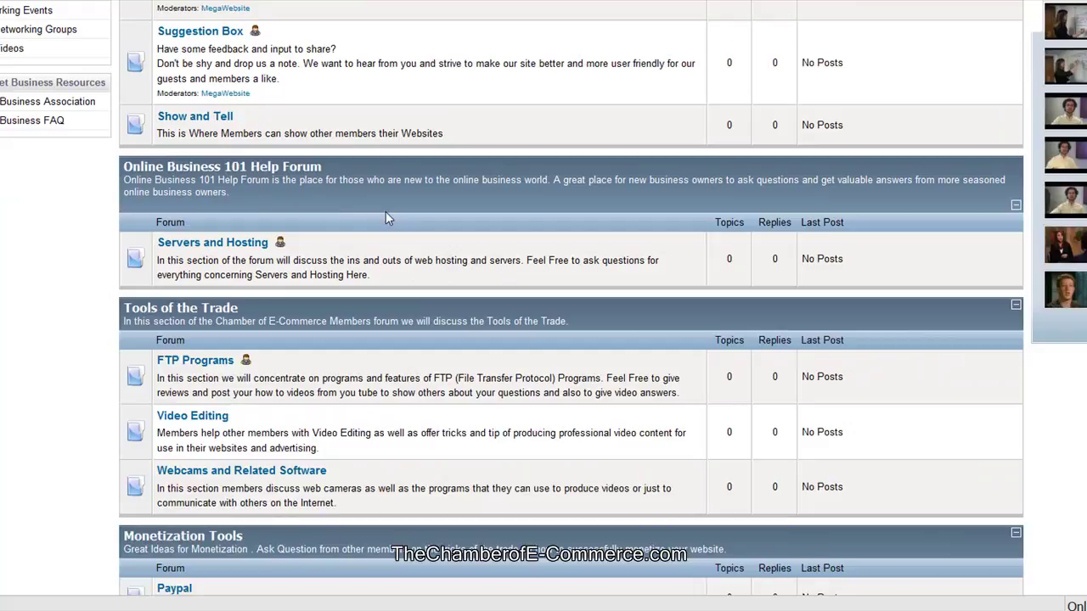
scroll(385, 212, "down", 3)
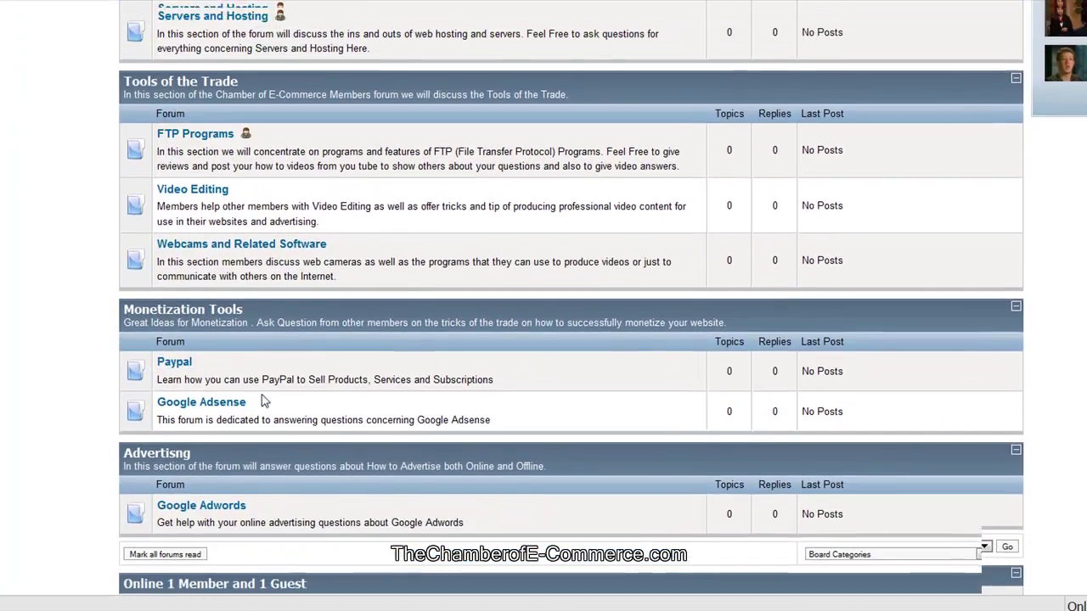
- Start a new topic in the Servers and Hosting forum with the subject "How to start a hosting account"
scroll(263, 401, "up", 2)
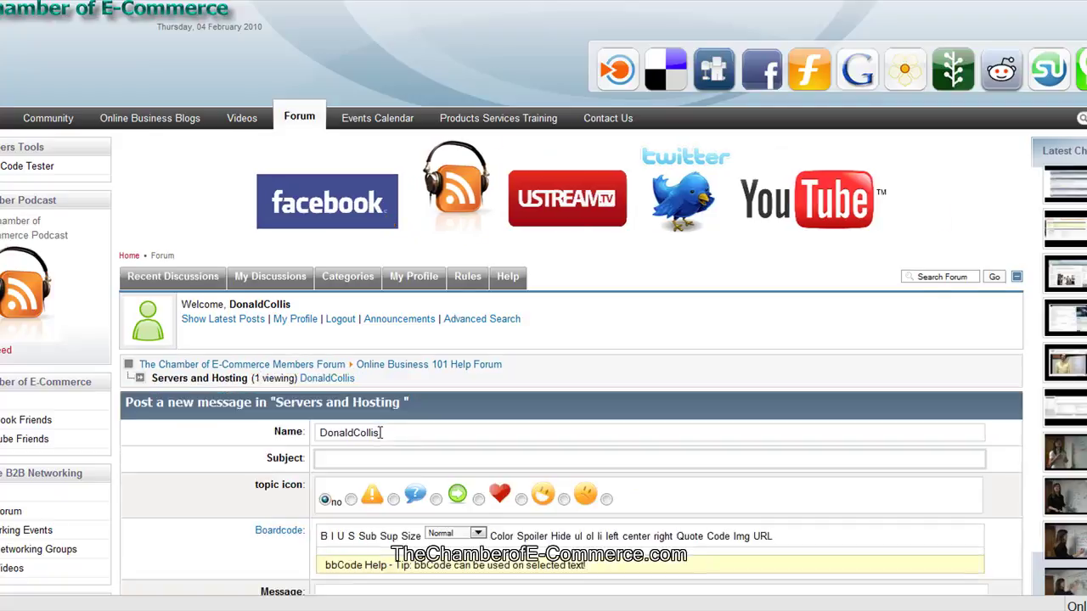
scroll(501, 407, "down", 4)
left_click(301, 293)
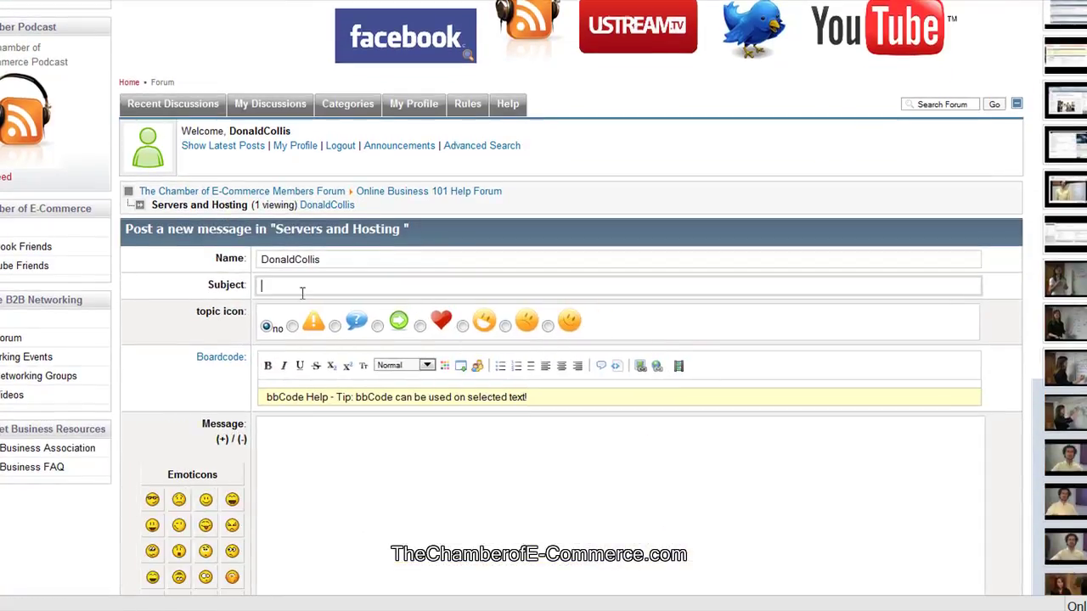
left_click(268, 285)
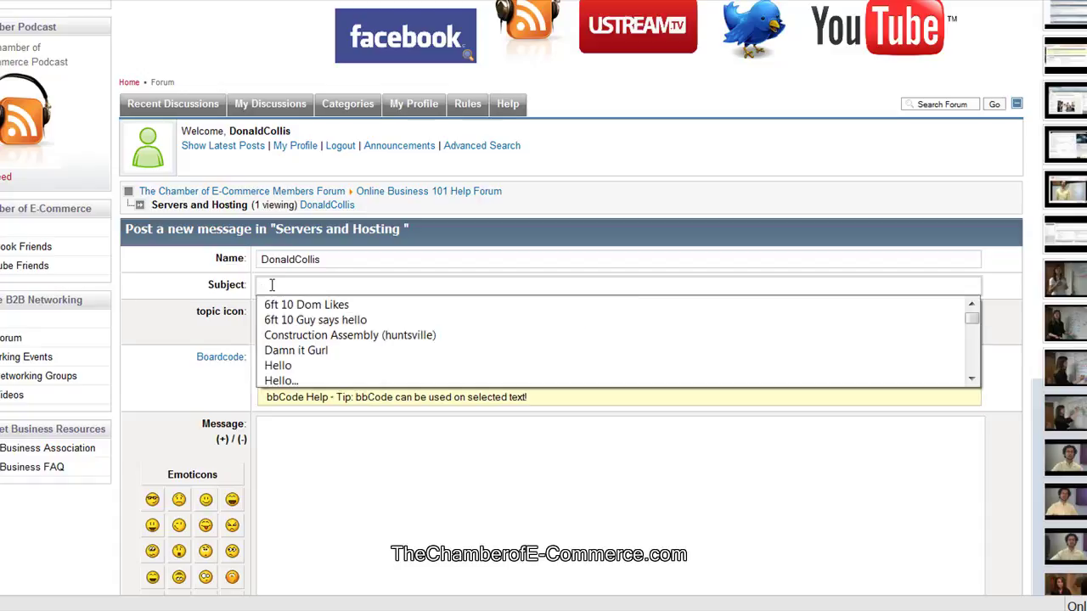
type("How to start a hosting account")
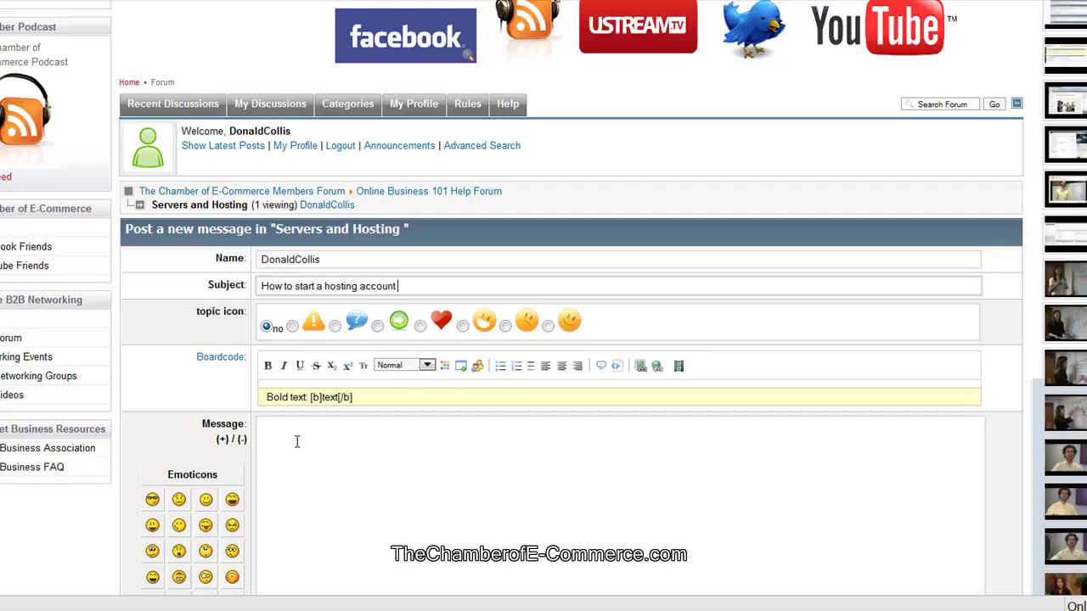
- Enter the message "i had a question about how to host my website." and view the available font sizes
scroll(314, 416, "down", 3)
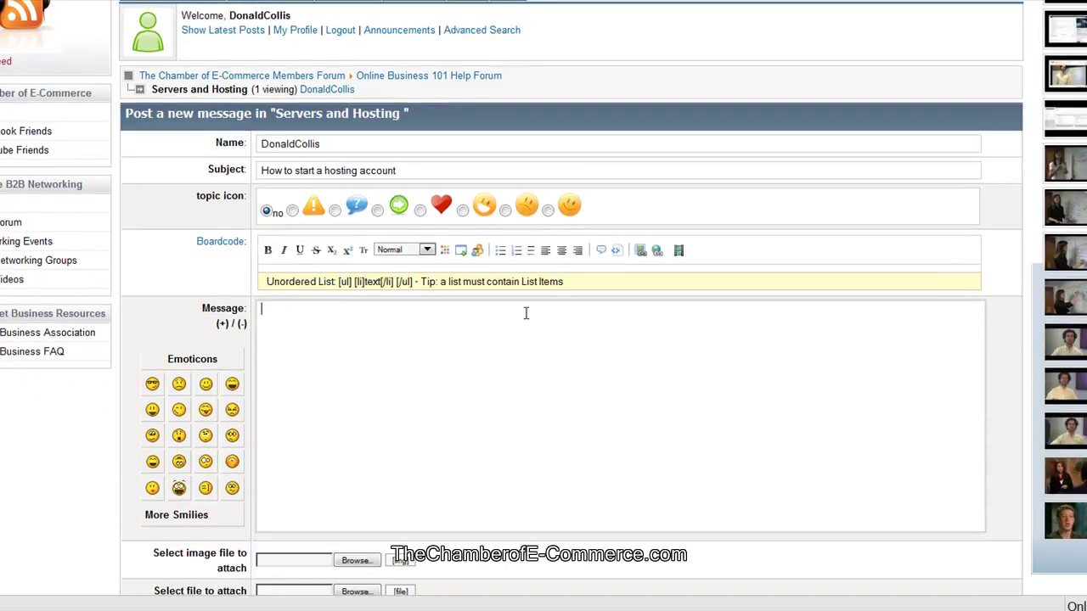
left_click(323, 358)
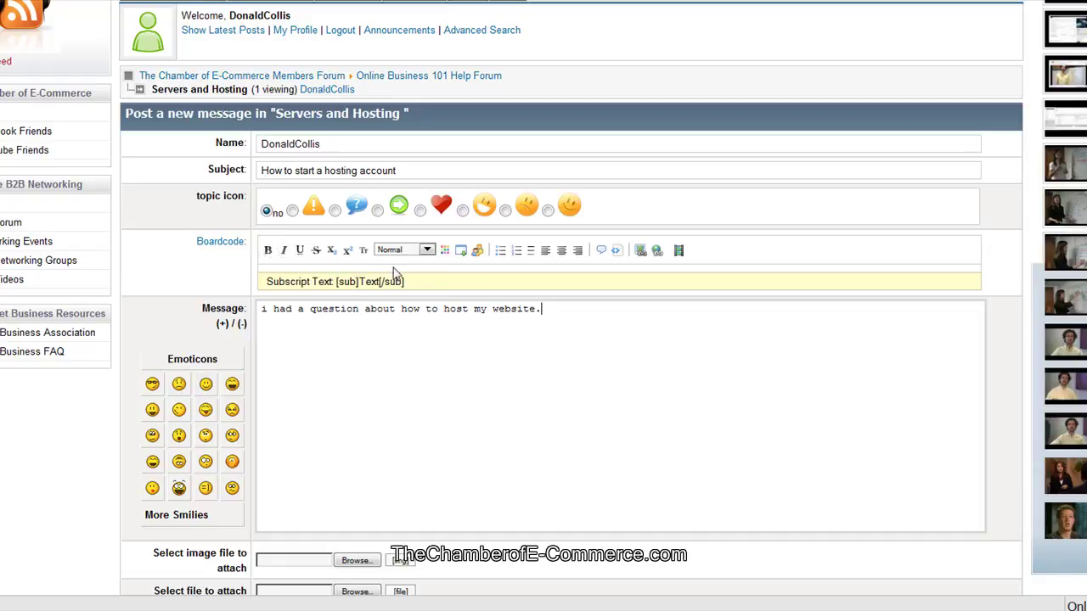
left_click(428, 250)
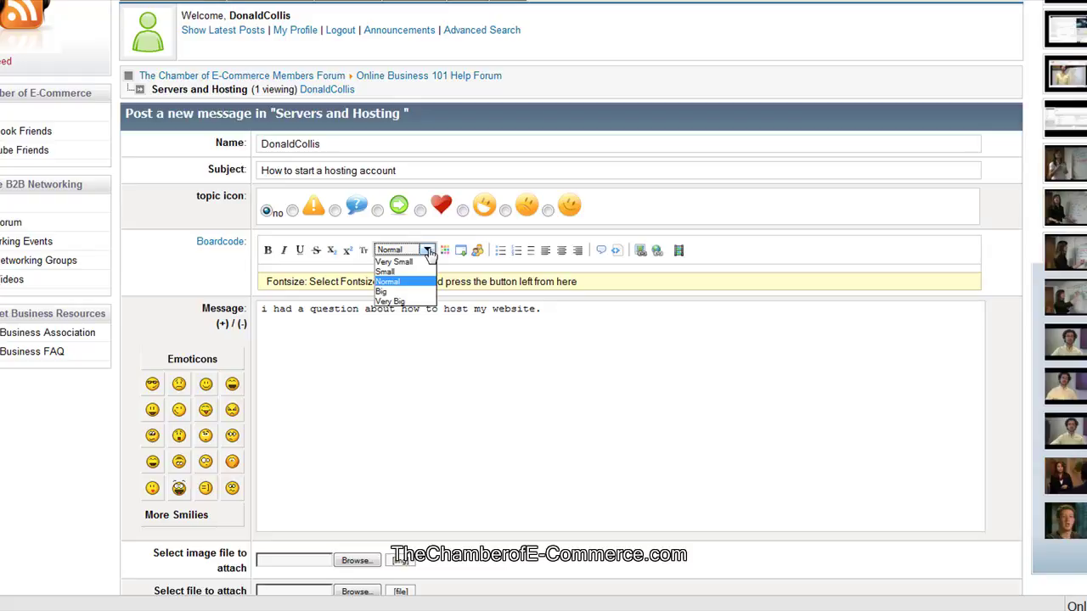
left_click(428, 252)
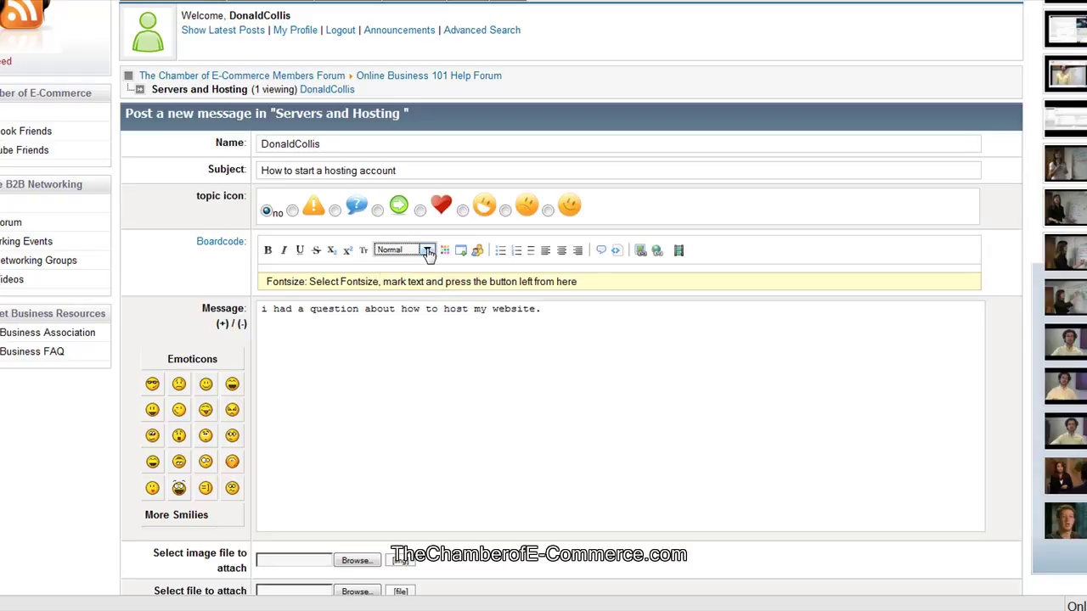
- Open the video insertion options for the message and set size, width and height to 400 each
left_click(678, 252)
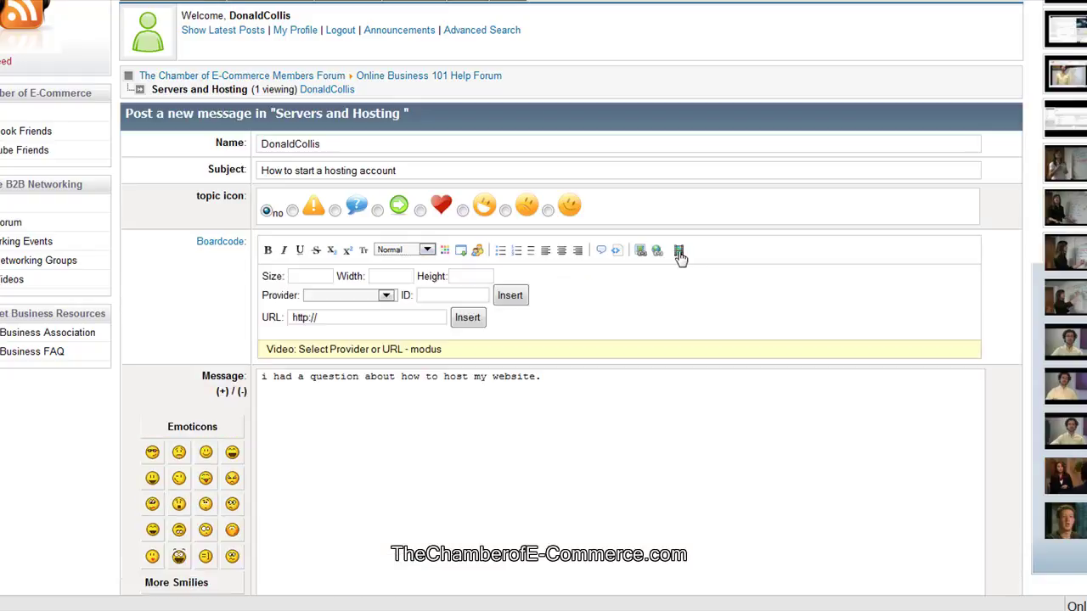
left_click(319, 277)
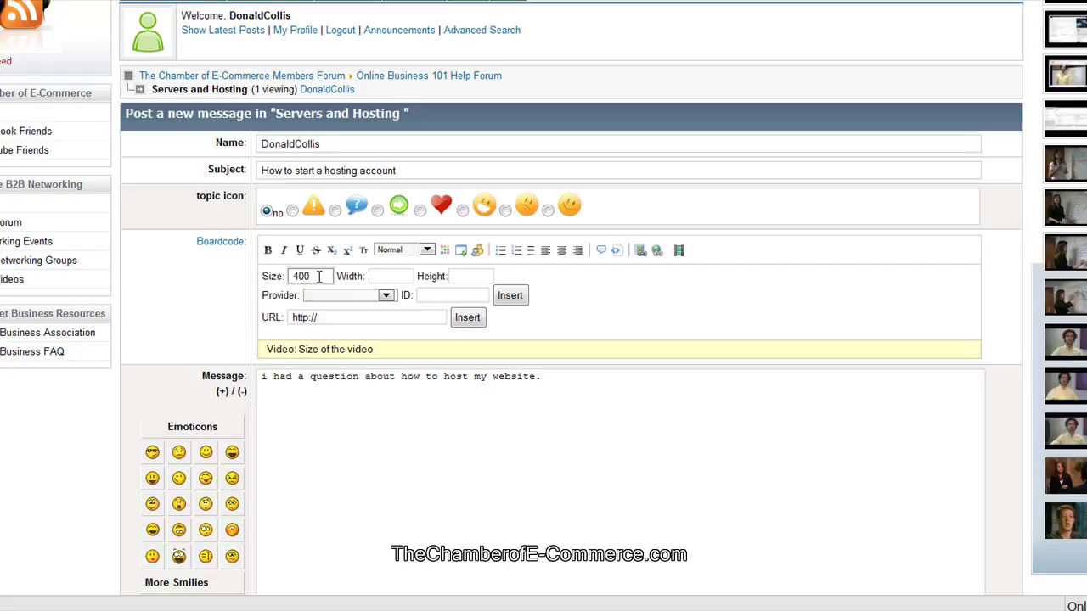
left_click(395, 276)
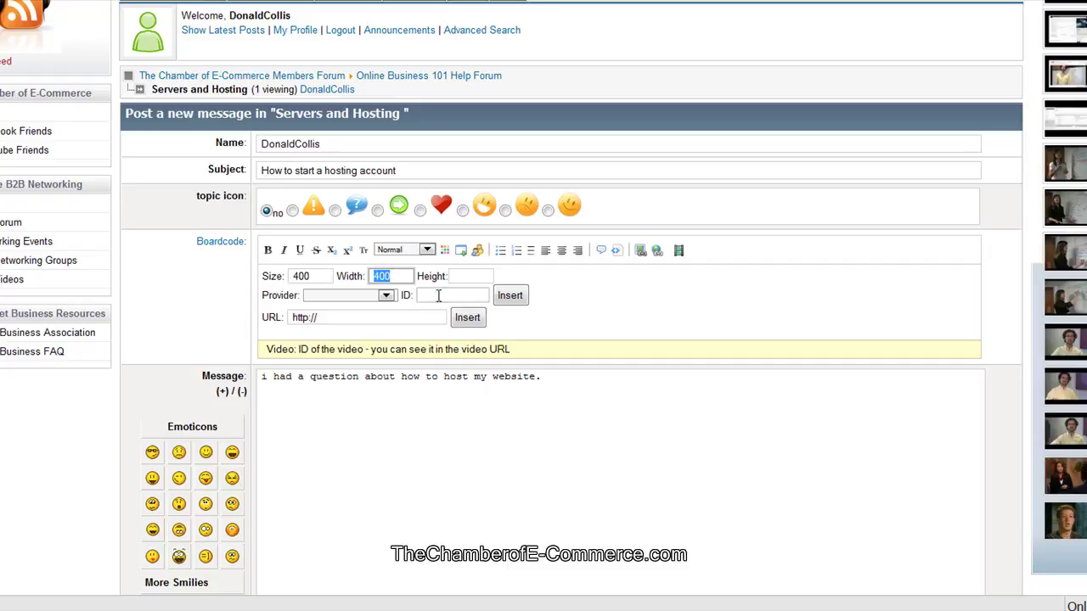
left_click(463, 276)
type("400")
- Set the video provider to YouTube and make the video ID ready for entry
left_click(327, 297)
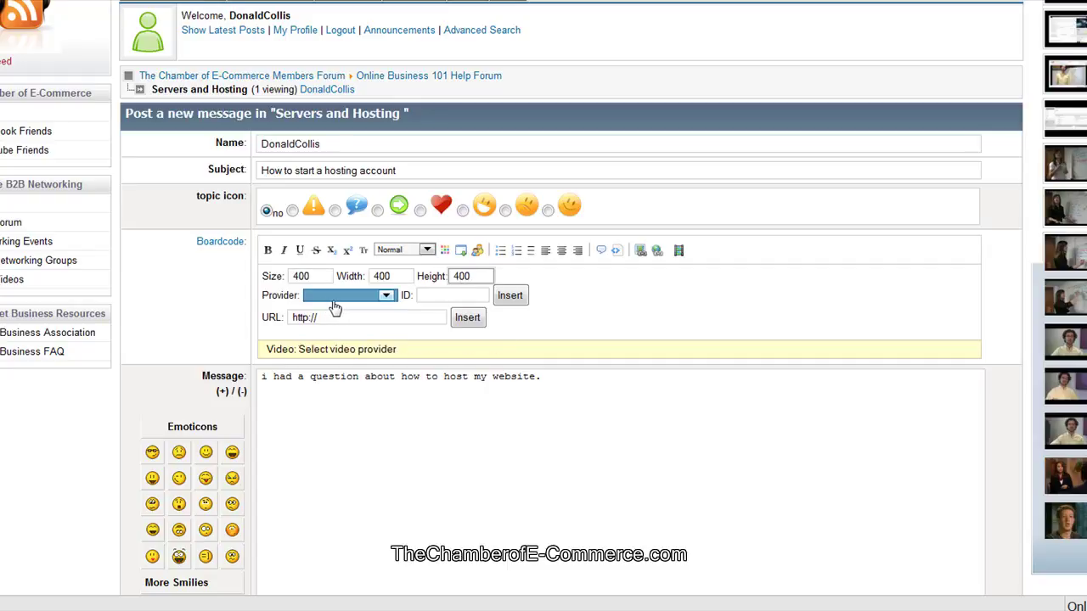
left_click(352, 296)
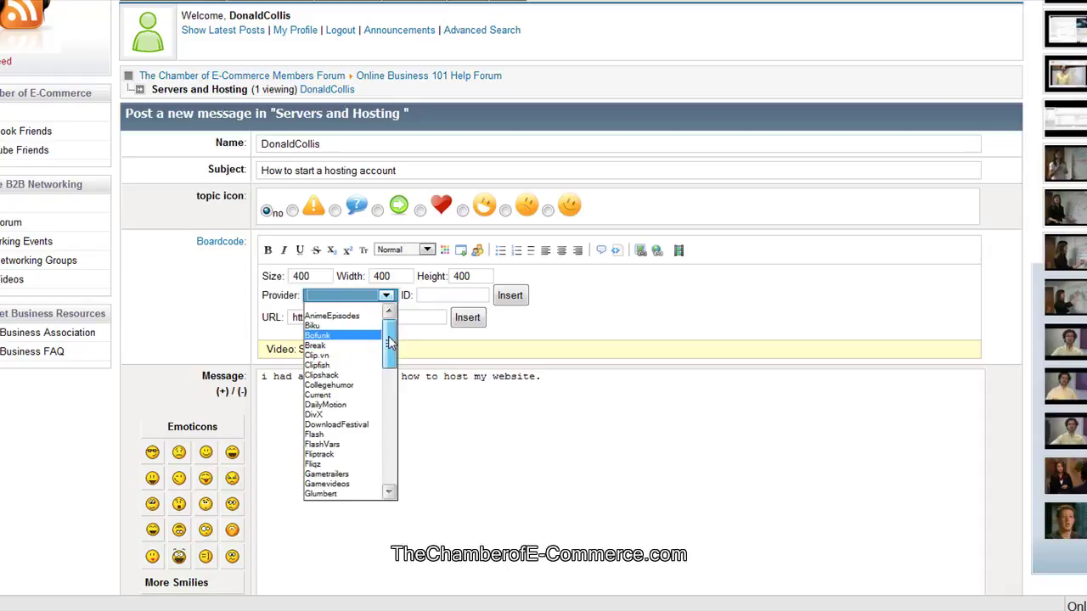
left_click_drag(390, 342, 399, 480)
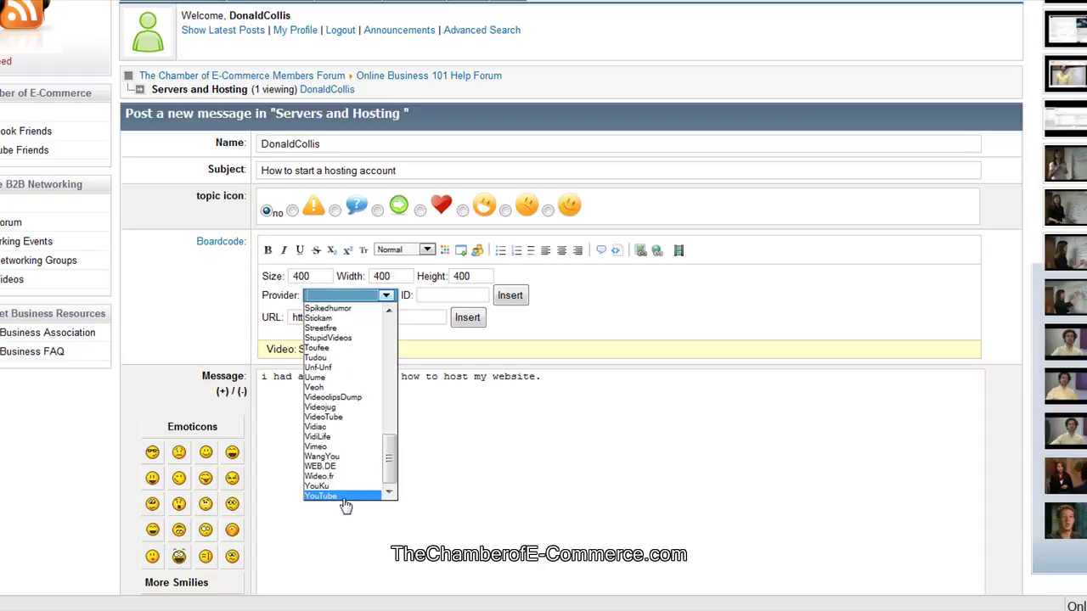
left_click(345, 497)
left_click(447, 296)
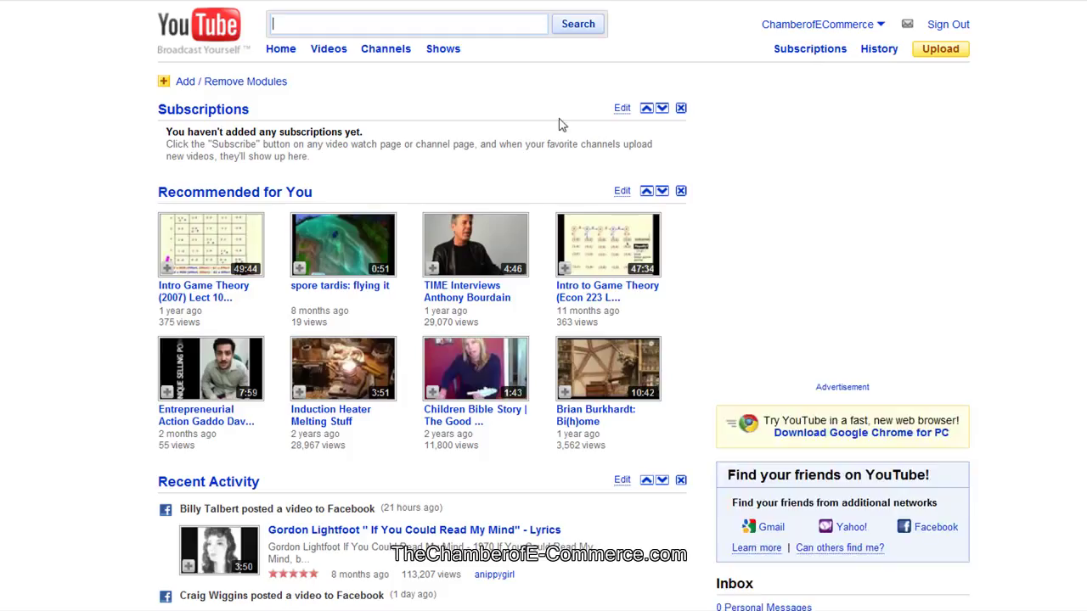
- Switch to YouTube, open the uploaded video "The Chamber of E-Commerce Website is Now Open!", pause it and copy its URL
left_click(777, 24)
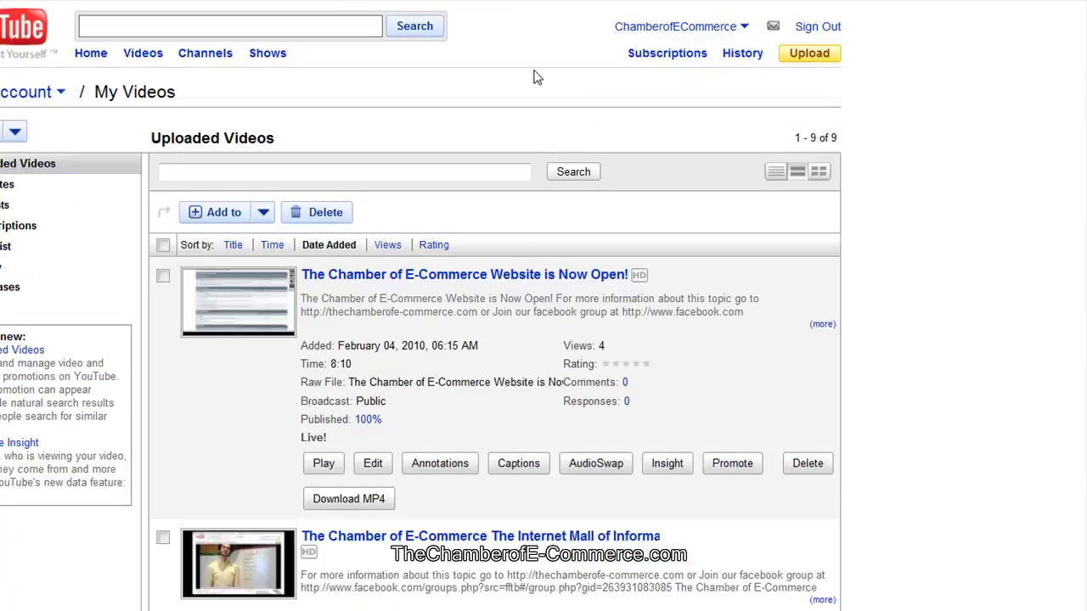
left_click(410, 279)
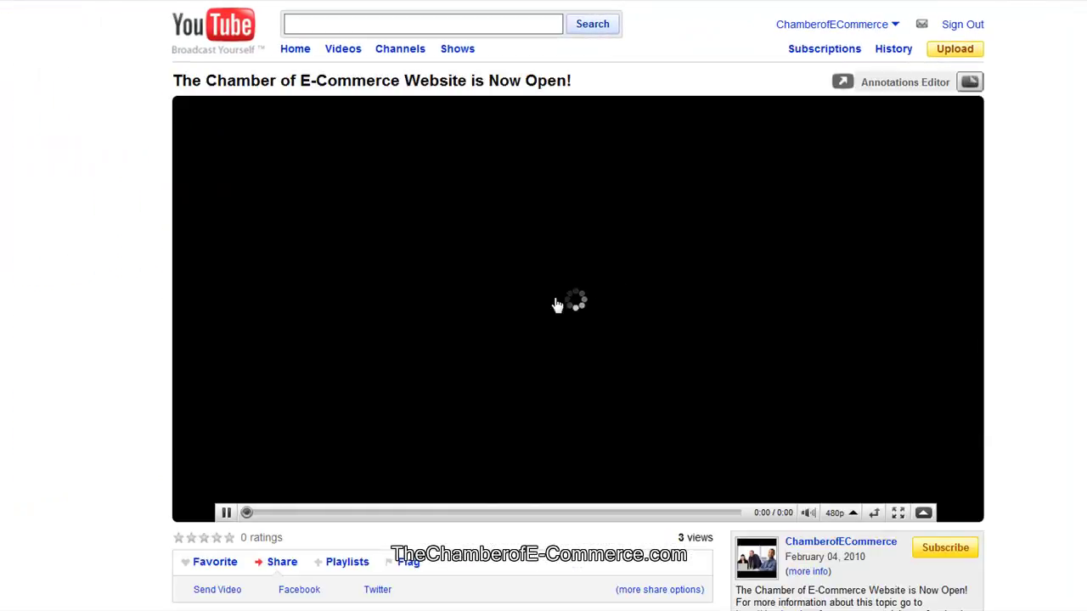
left_click(226, 513)
scroll(117, 407, "down", 5)
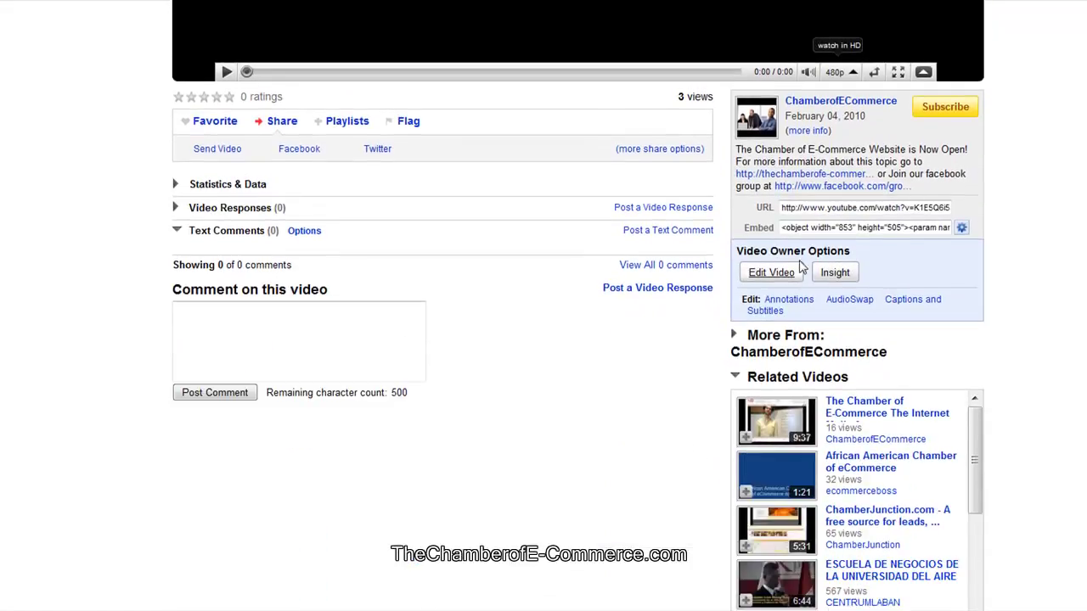
left_click(838, 208)
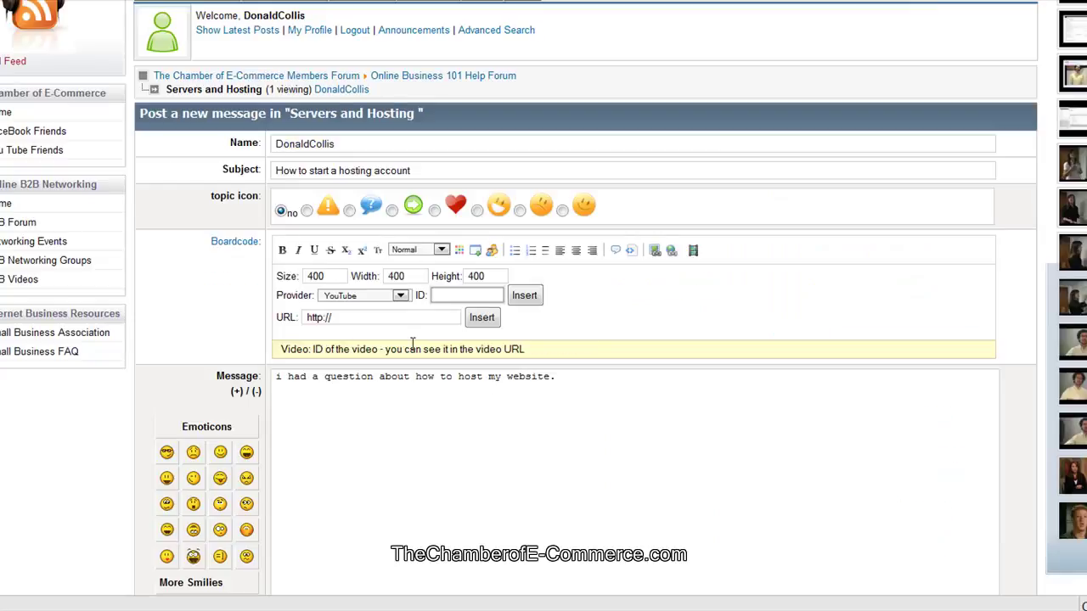
left_click(371, 317)
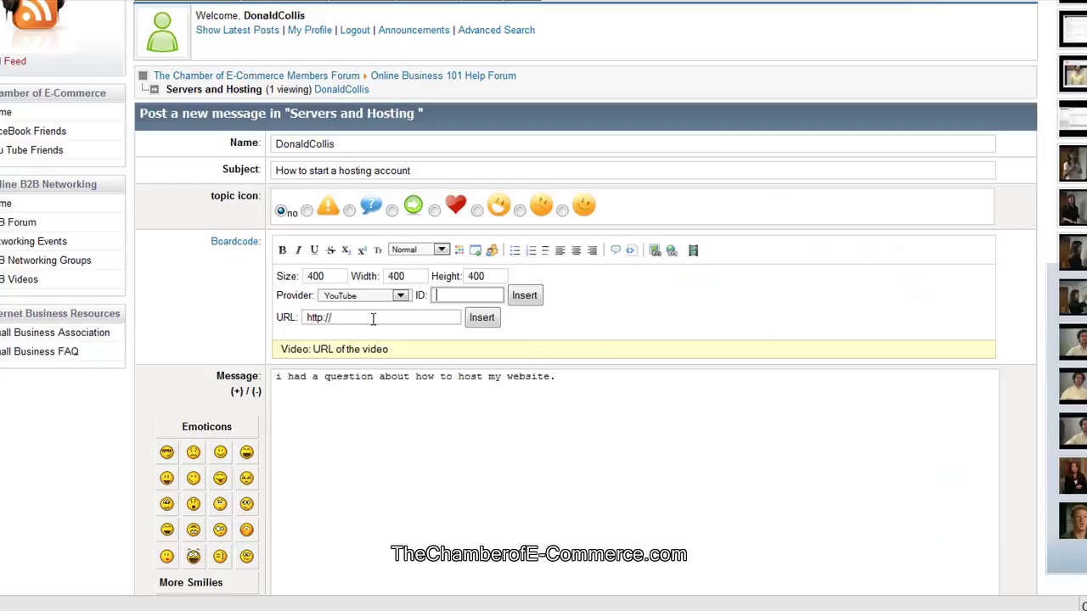
left_click_drag(377, 316, 230, 325)
type("http://www.youtube.com/watch?v=K1E5Q6i5nlA")
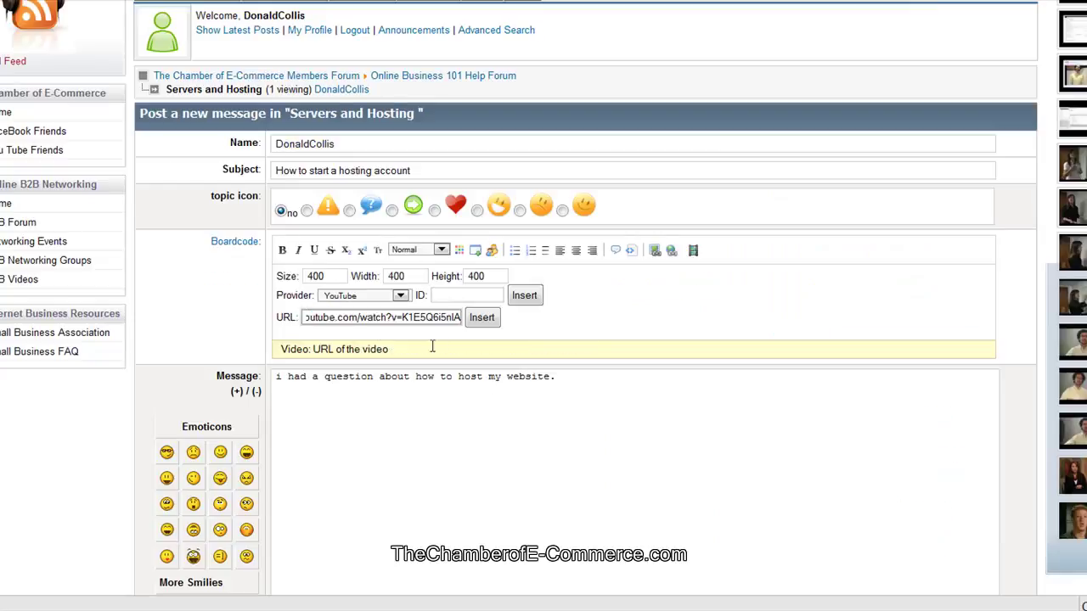
left_click(482, 318)
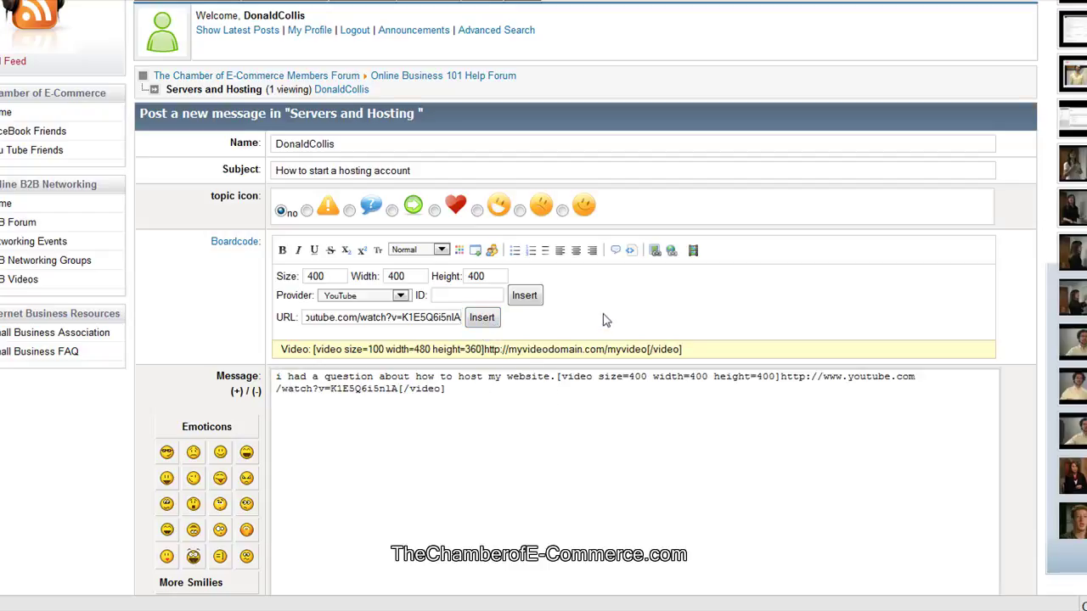
- Preview the message and examine how the question text and the embedded video are laid out
scroll(645, 299, "down", 1)
scroll(645, 299, "down", 2)
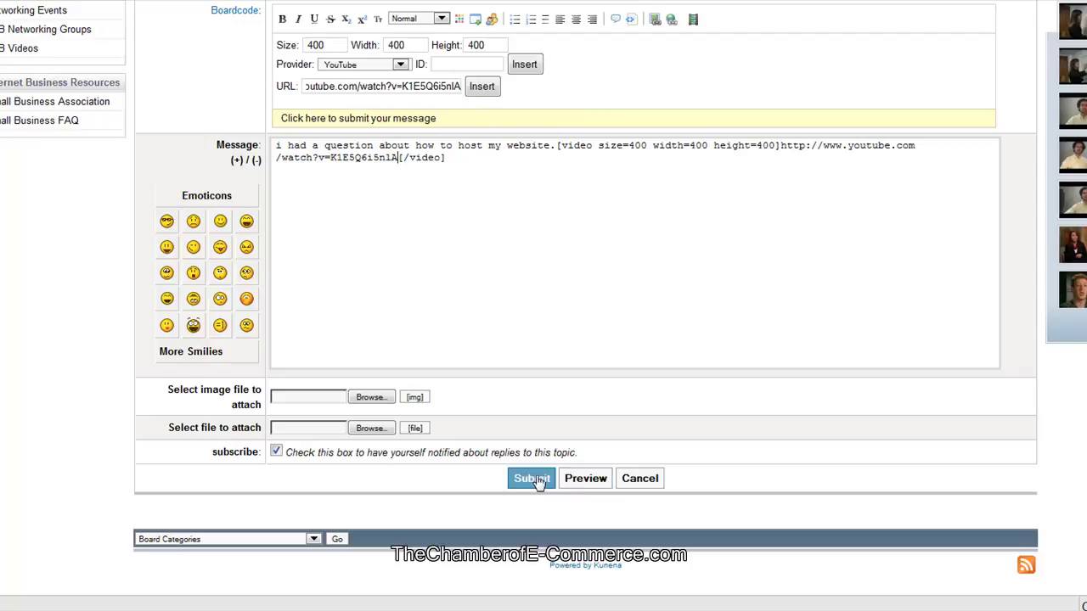
left_click(582, 483)
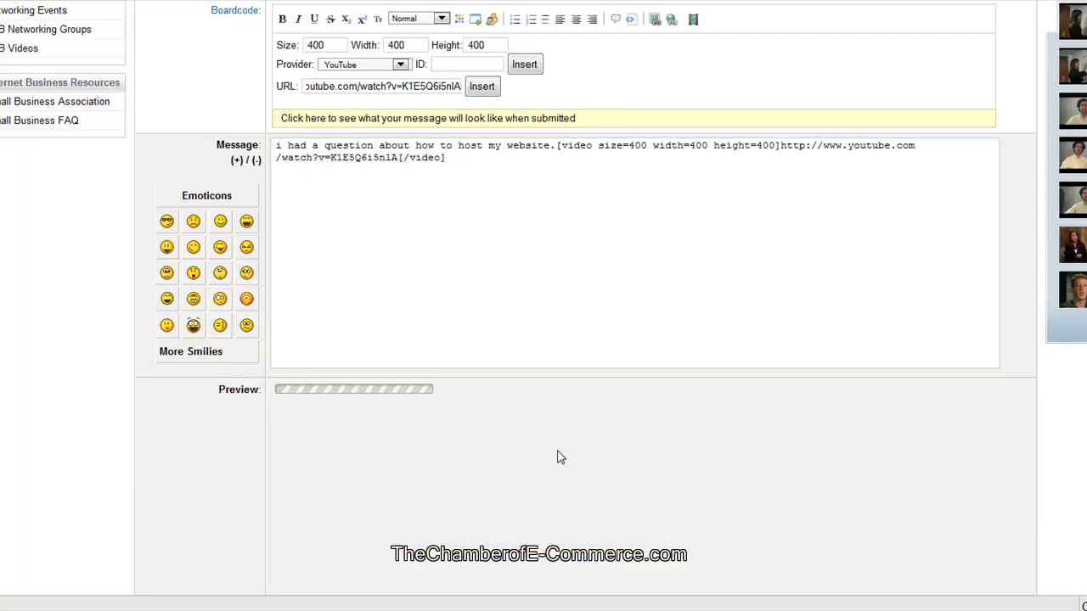
scroll(583, 443, "down", 3)
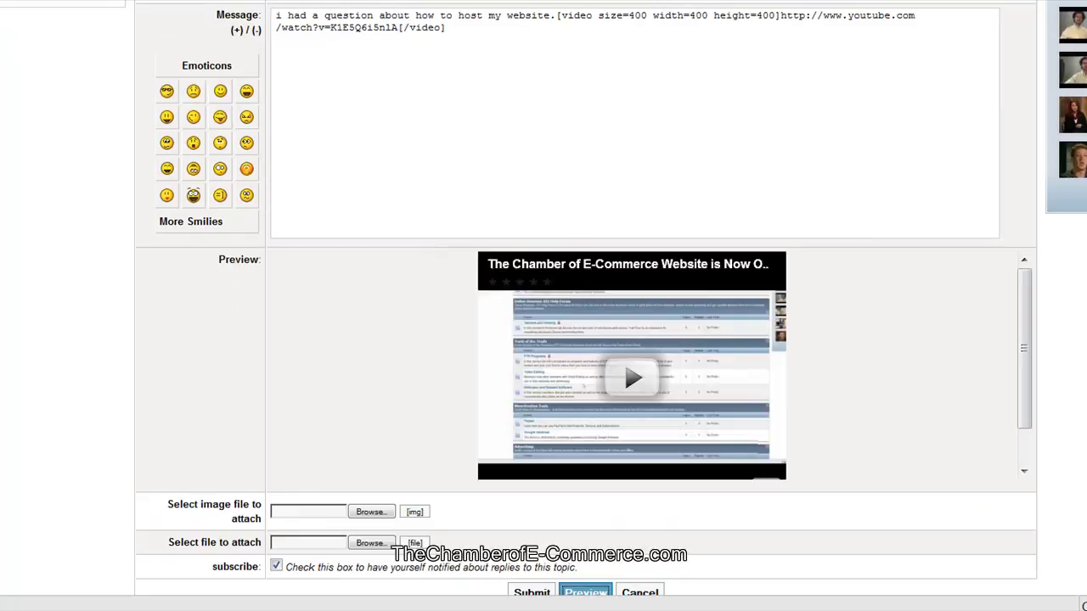
scroll(425, 336, "down", 1)
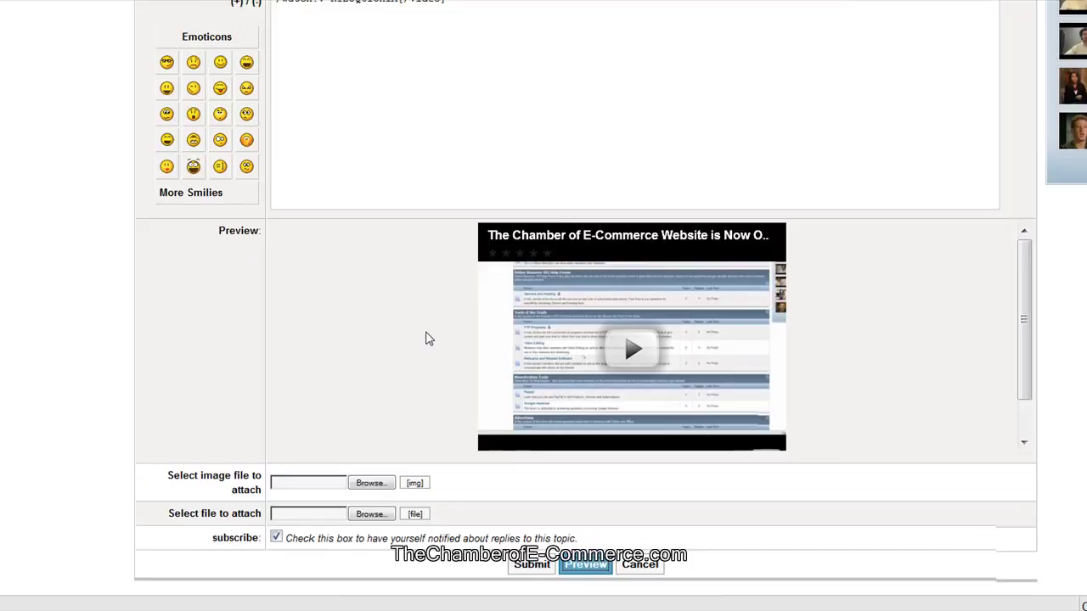
scroll(985, 354, "up", 2)
scroll(1021, 427, "down", 1)
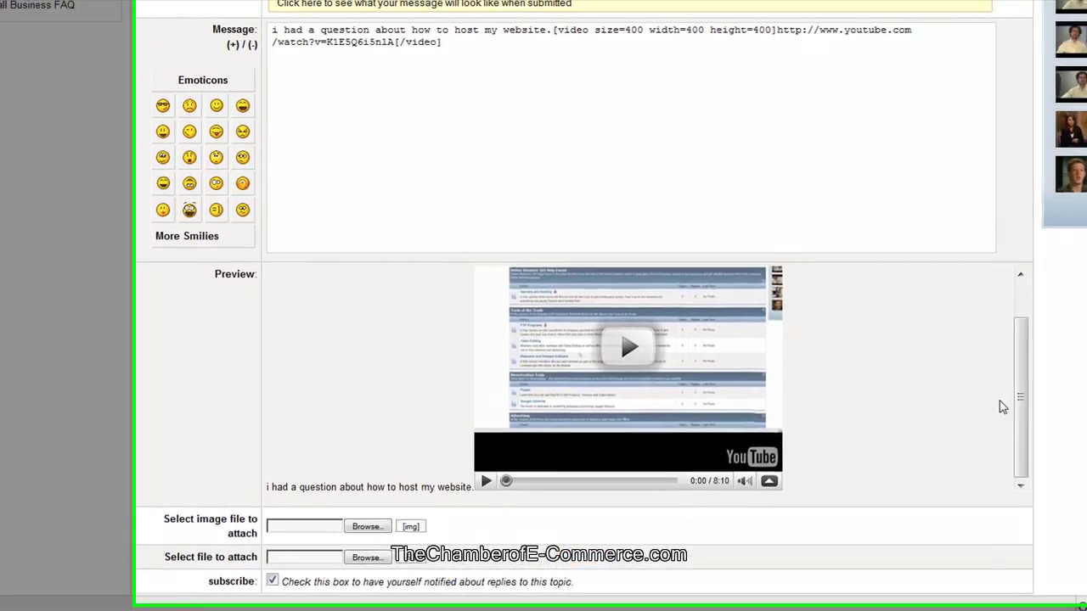
scroll(1006, 374, "up", 1)
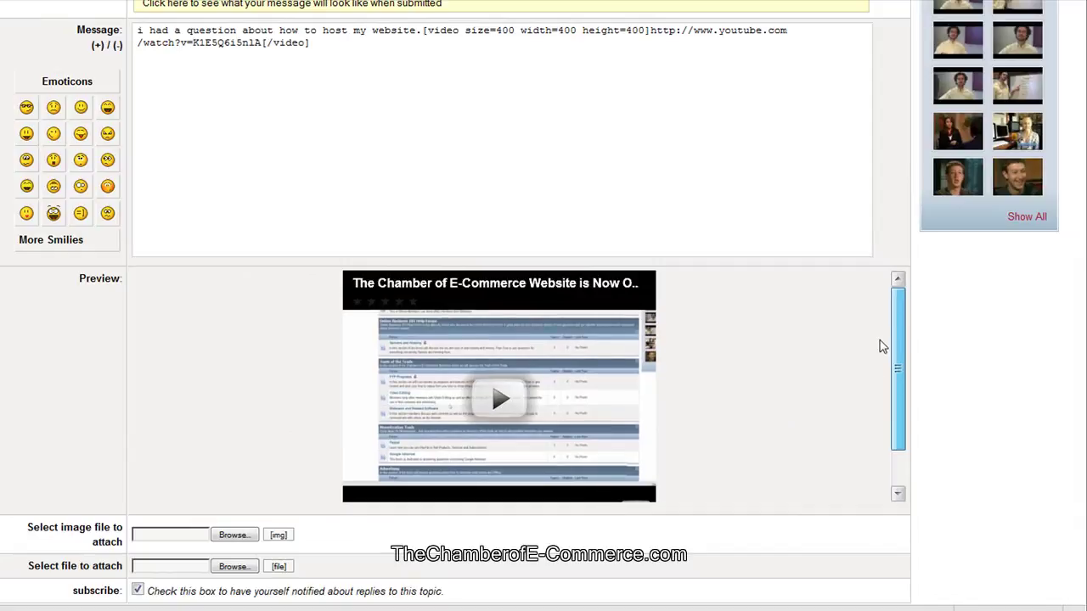
scroll(551, 78, "up", 1)
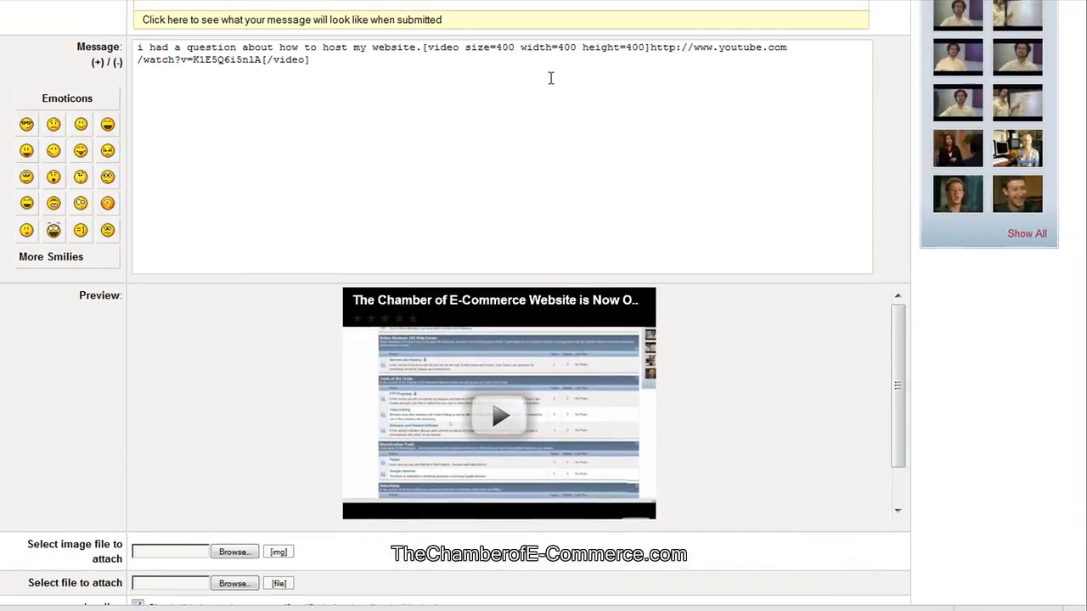
scroll(430, 289, "up", 2)
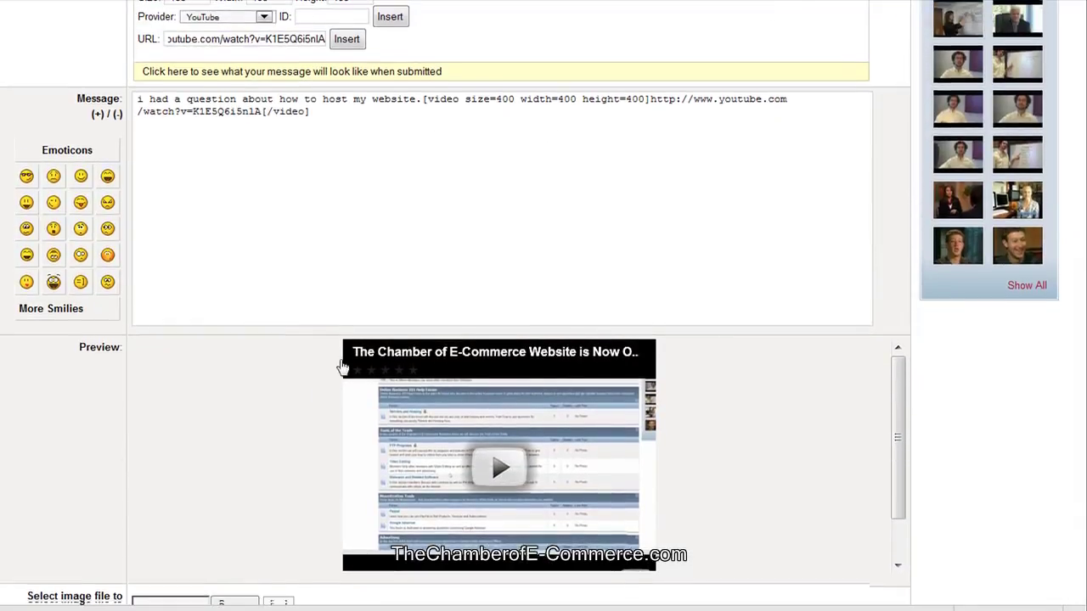
scroll(306, 382, "down", 3)
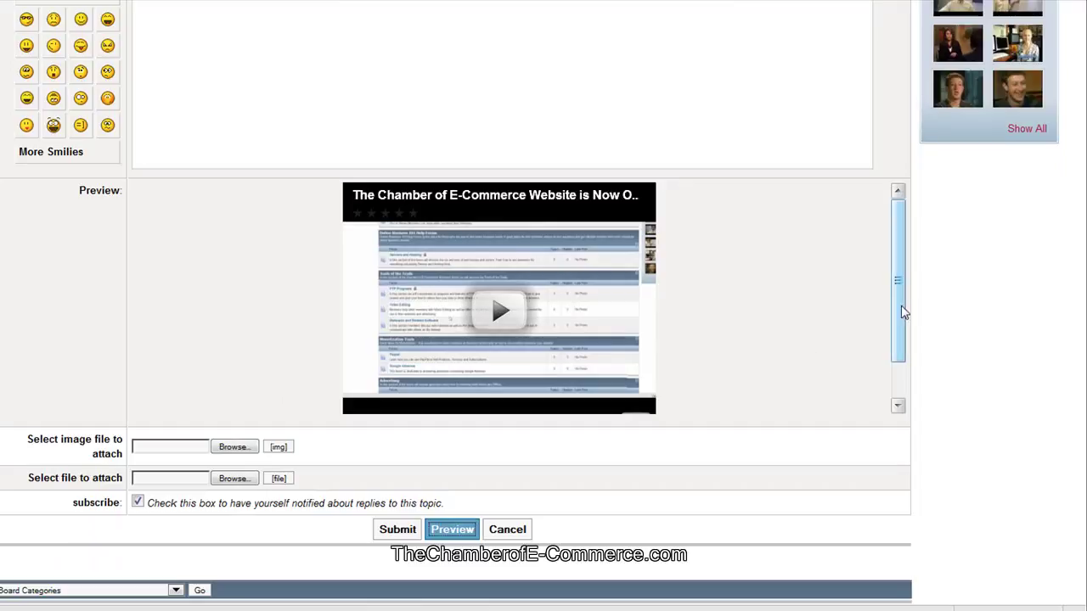
scroll(902, 310, "down", 1)
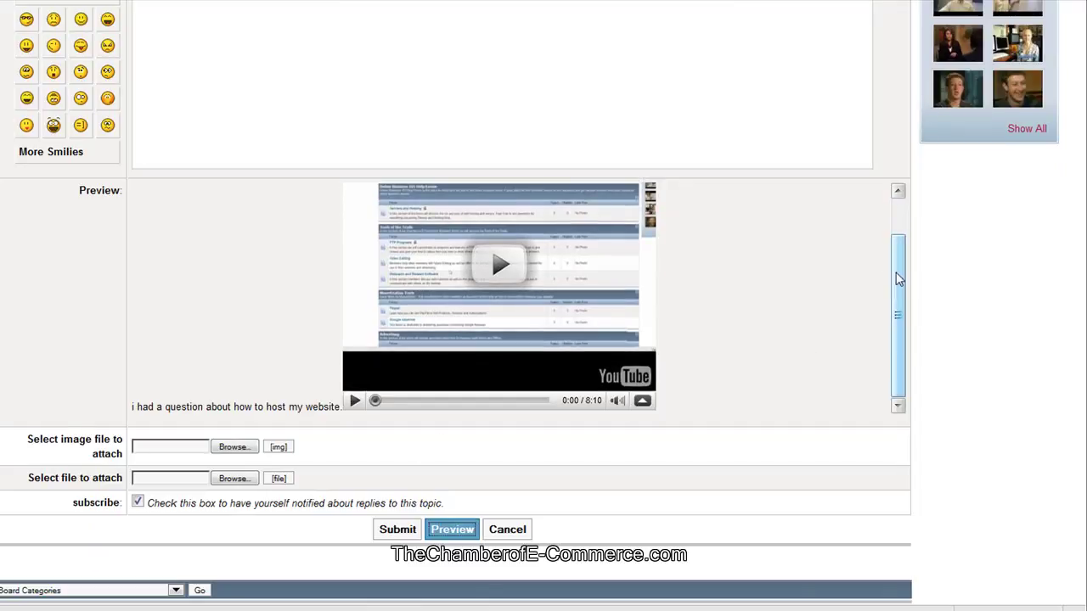
scroll(898, 280, "up", 1)
- Put a blank line between the question text and the video code in the message, and refresh the preview
scroll(602, 51, "up", 4)
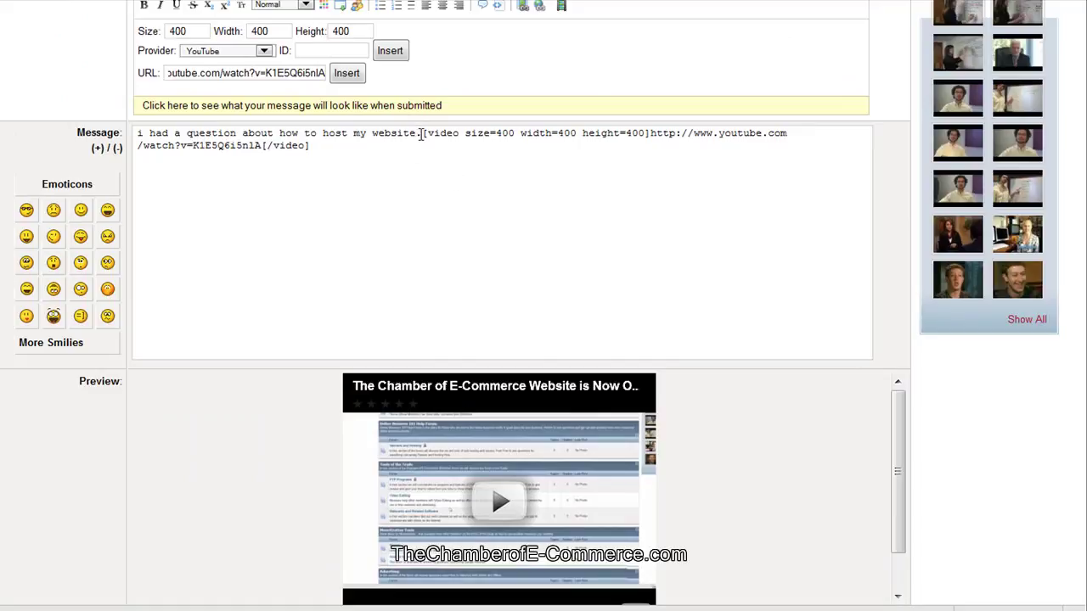
left_click(421, 136)
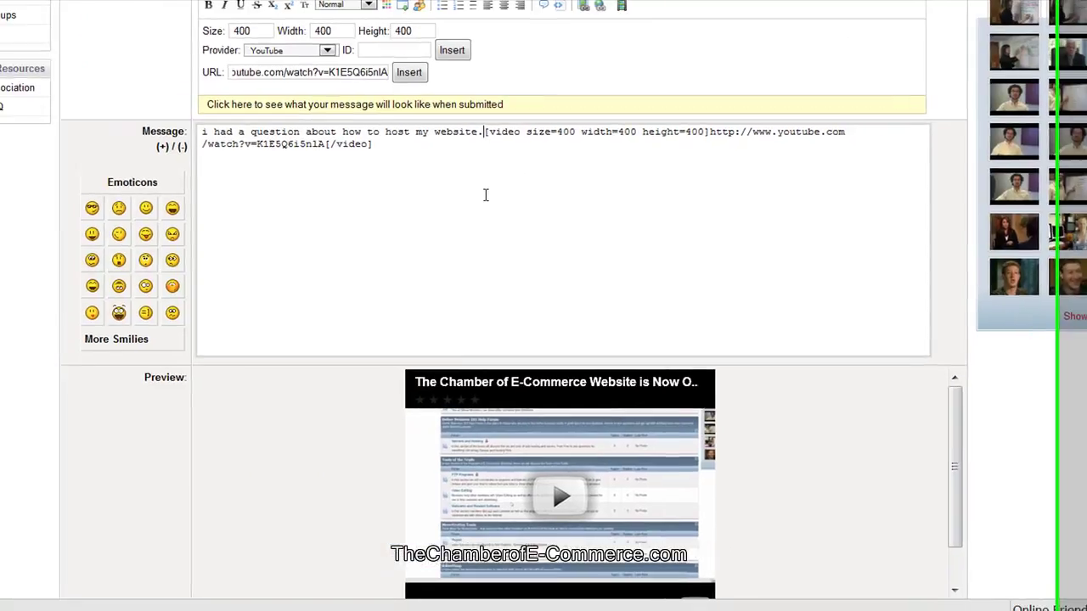
key("Return")
key("Return")
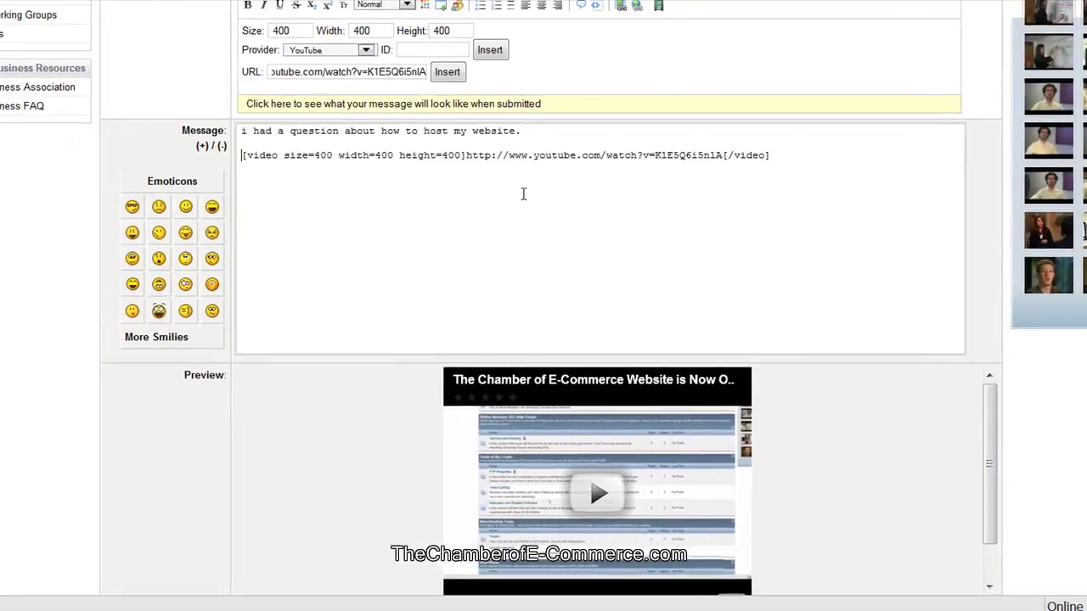
scroll(523, 194, "down", 4)
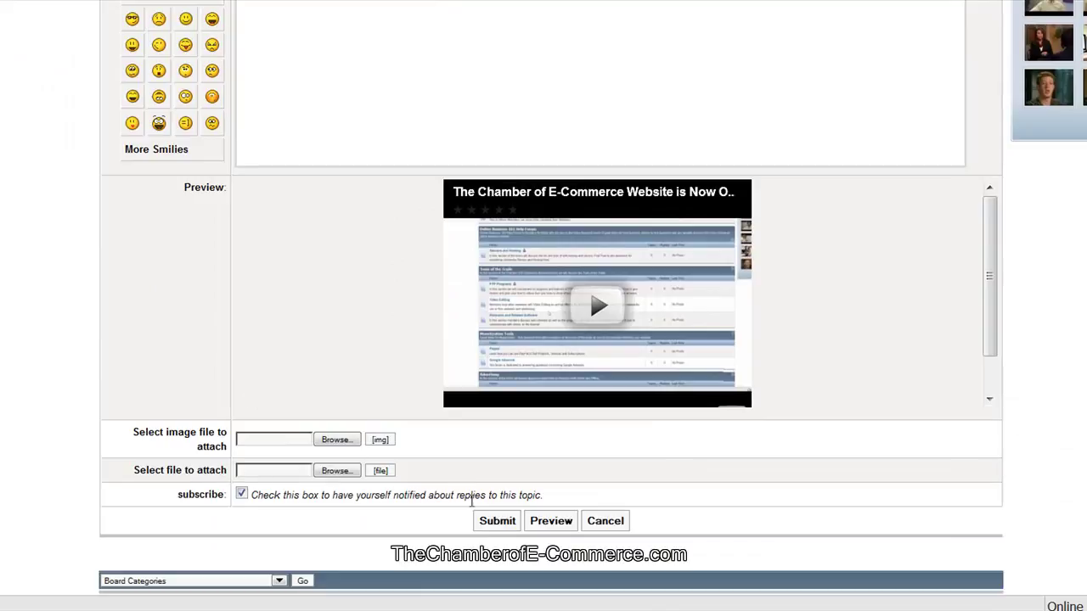
left_click(548, 534)
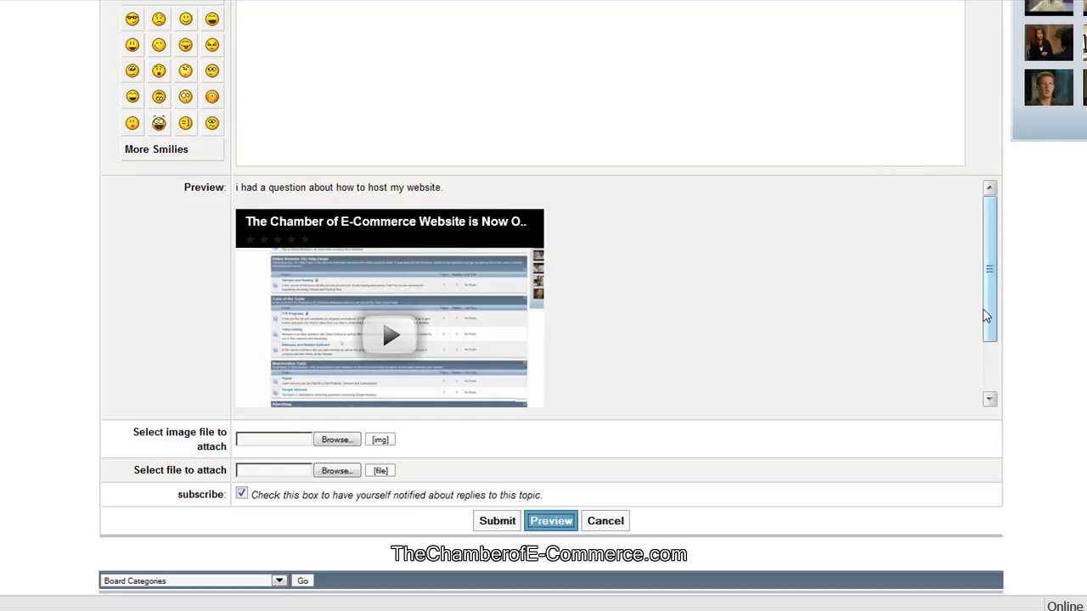
- Check the finished message, attachment options and reply subscription, and submit the new topic
scroll(1028, 340, "up", 5)
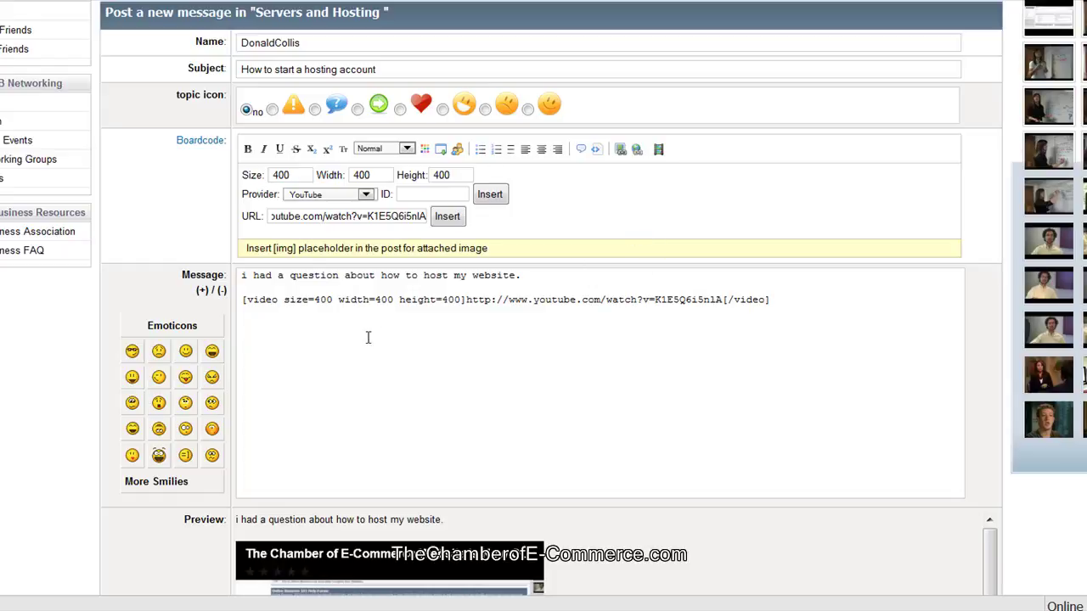
scroll(177, 331, "down", 7)
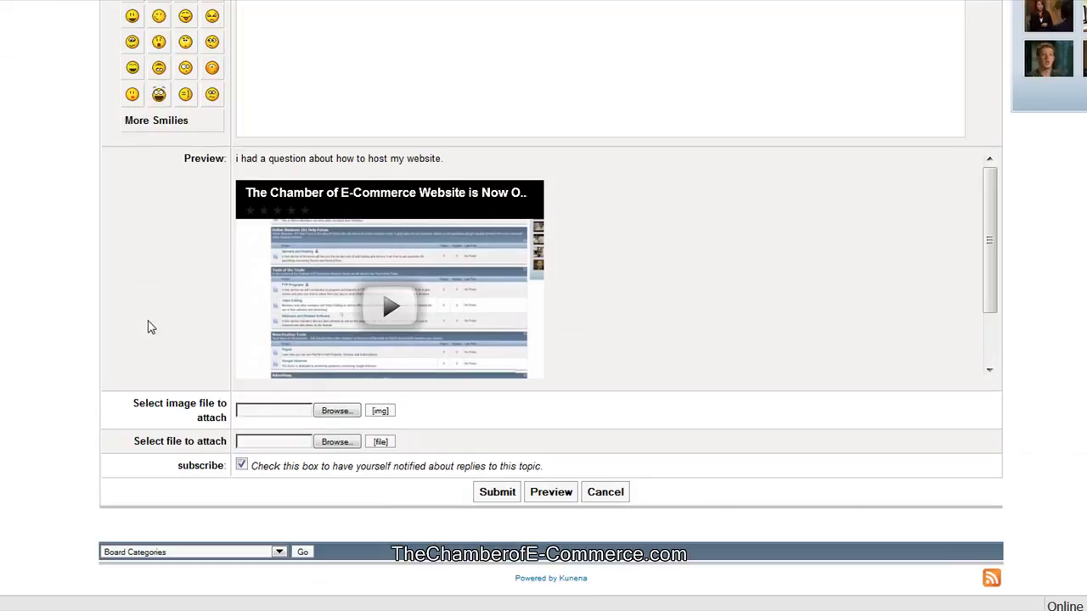
scroll(146, 326, "down", 1)
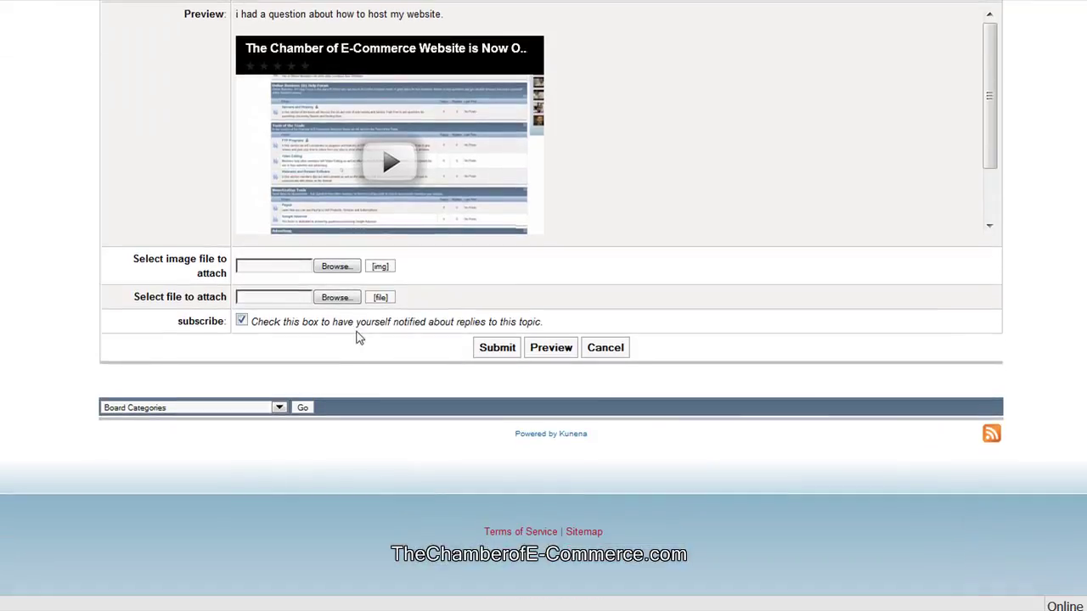
left_click(498, 352)
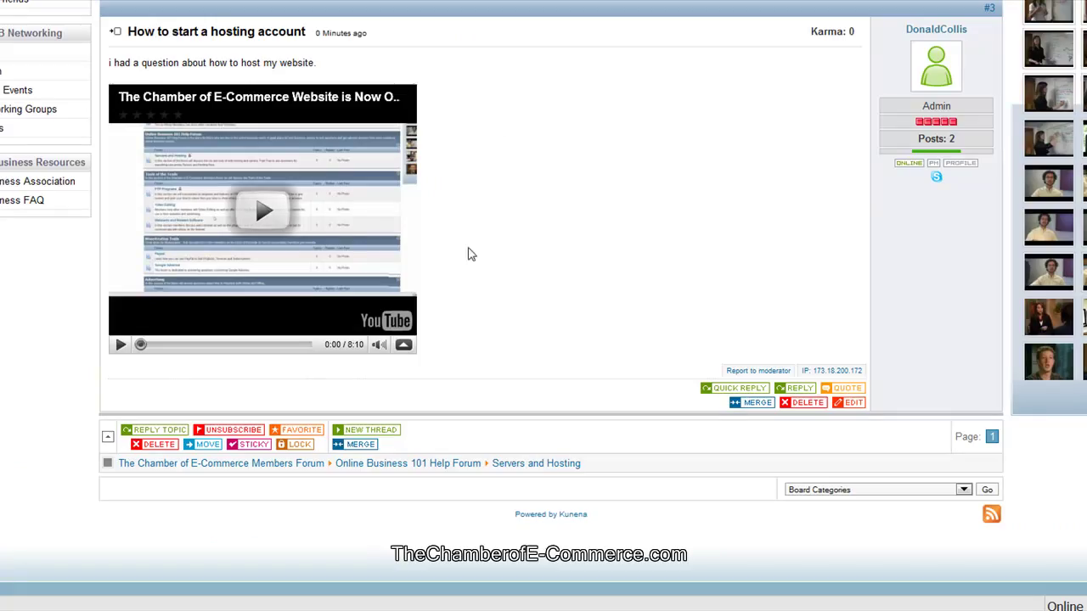
- Review the published "How to start a hosting account" topic, including its text, embedded video and topic actions
scroll(570, 210, "up", 2)
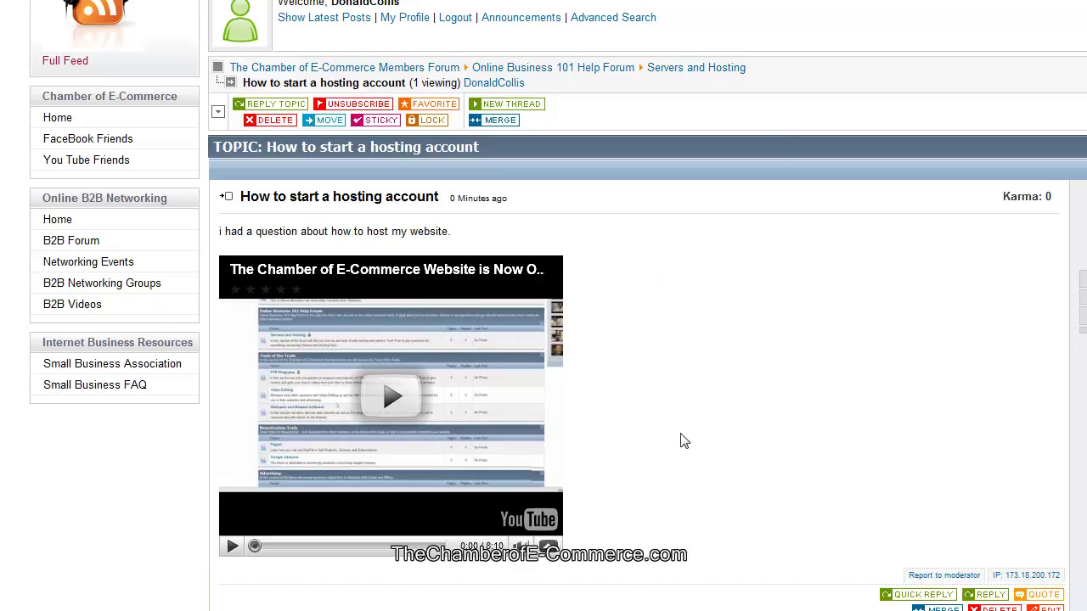
scroll(685, 440, "down", 2)
scroll(684, 440, "up", 1)
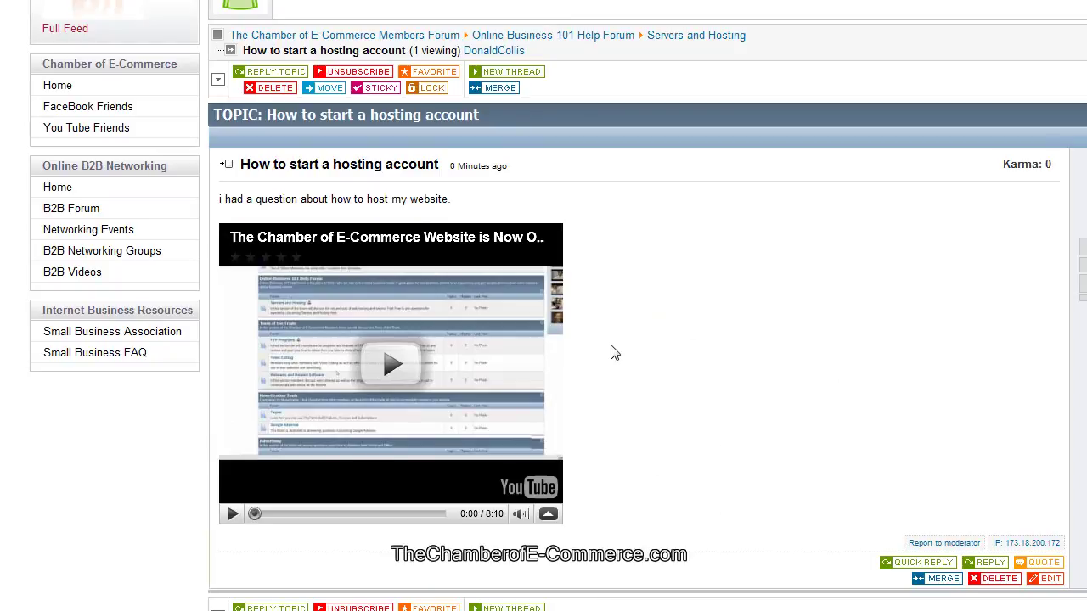
scroll(625, 330, "up", 1)
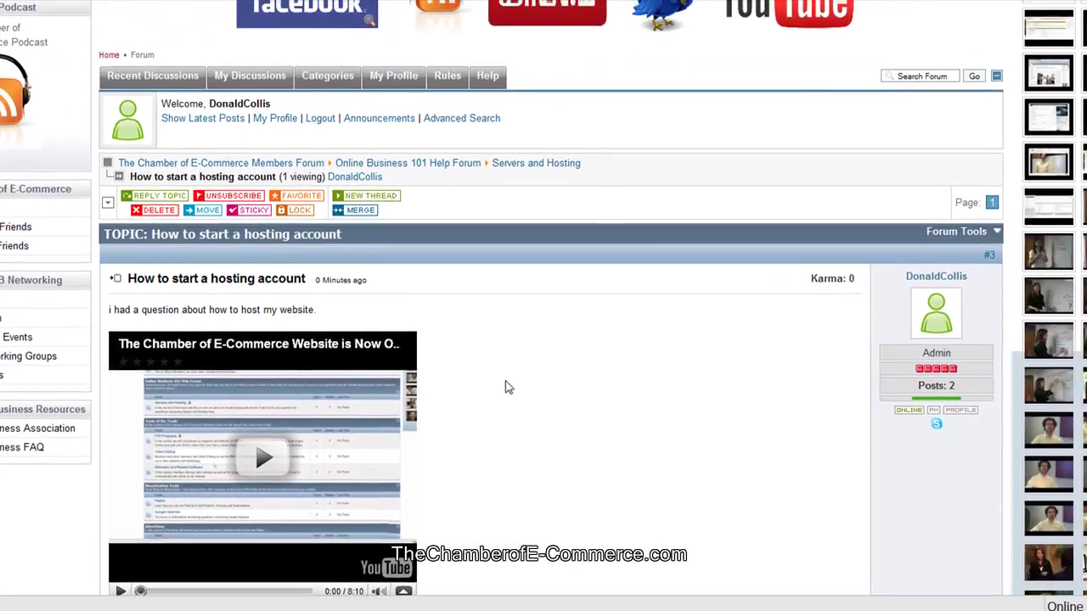
scroll(508, 387, "up", 1)
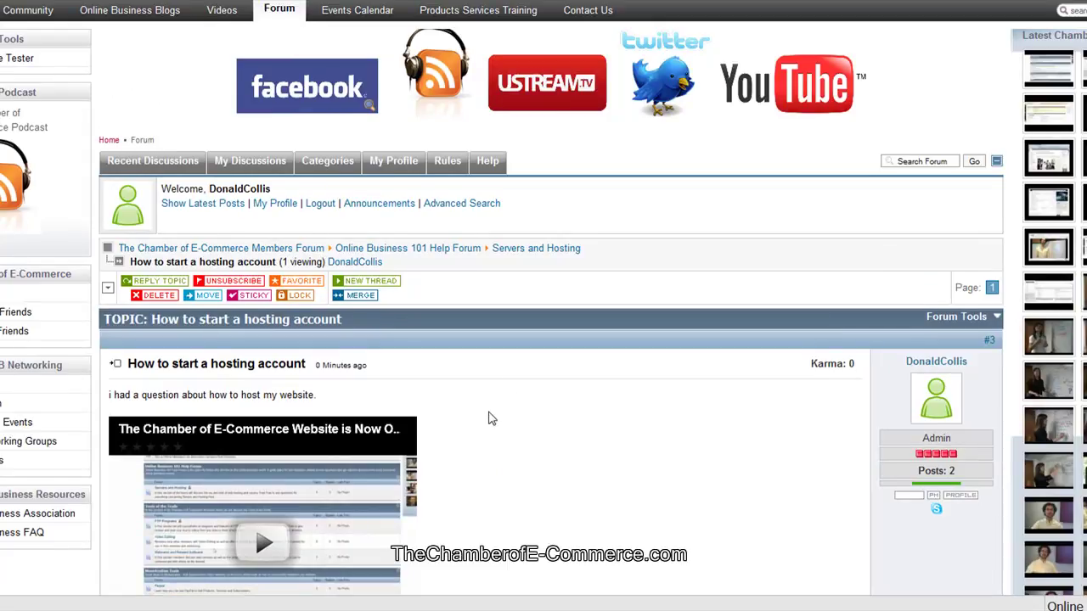
scroll(489, 418, "down", 3)
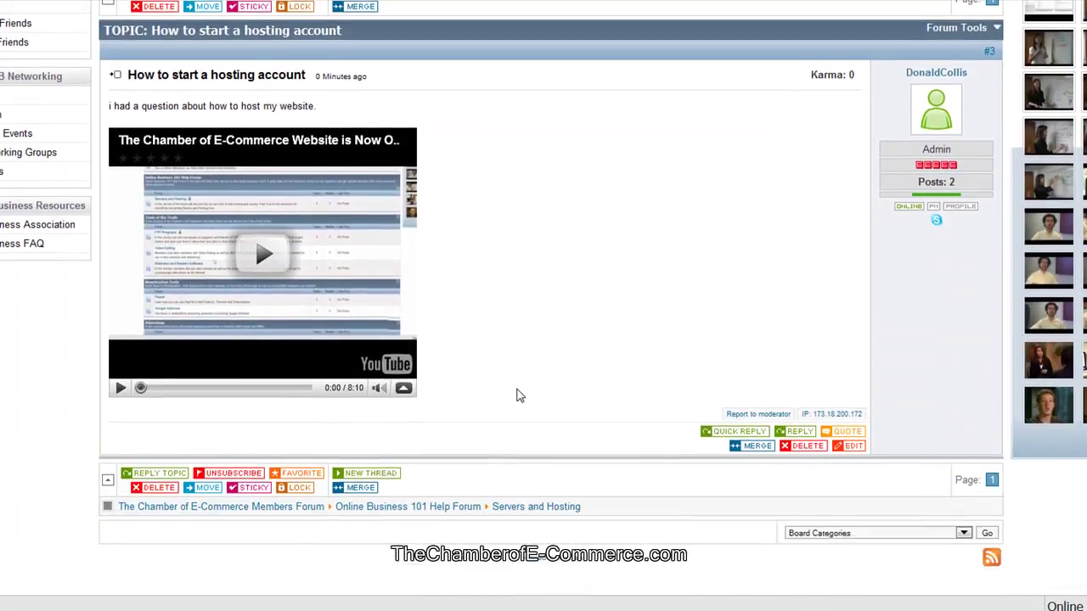
- Open the member's forum profile and review its personal info, additional info and the available forum settings
scroll(520, 396, "up", 4)
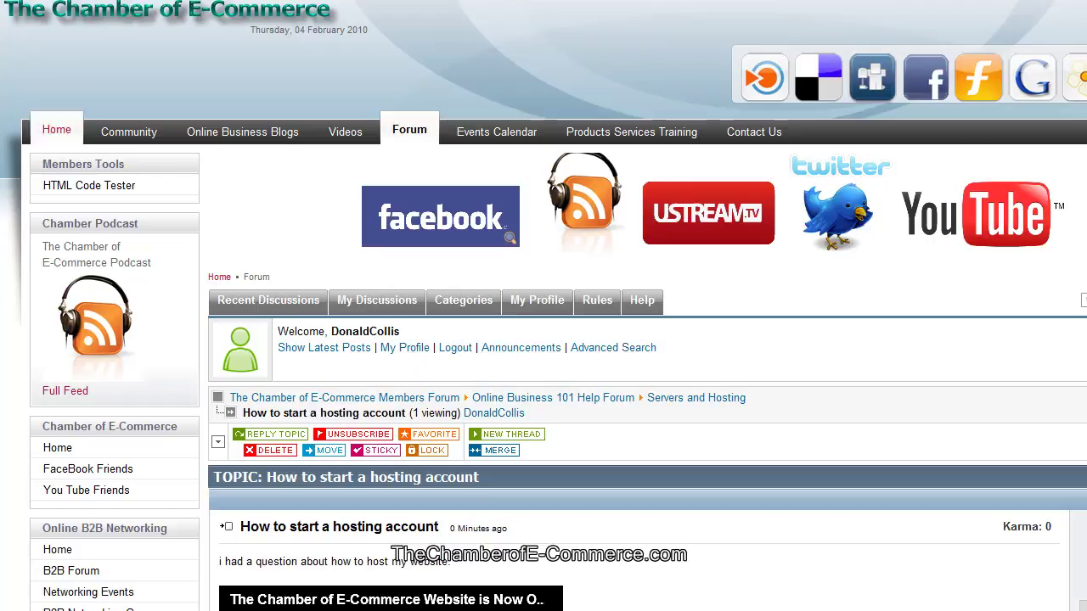
left_click(404, 347)
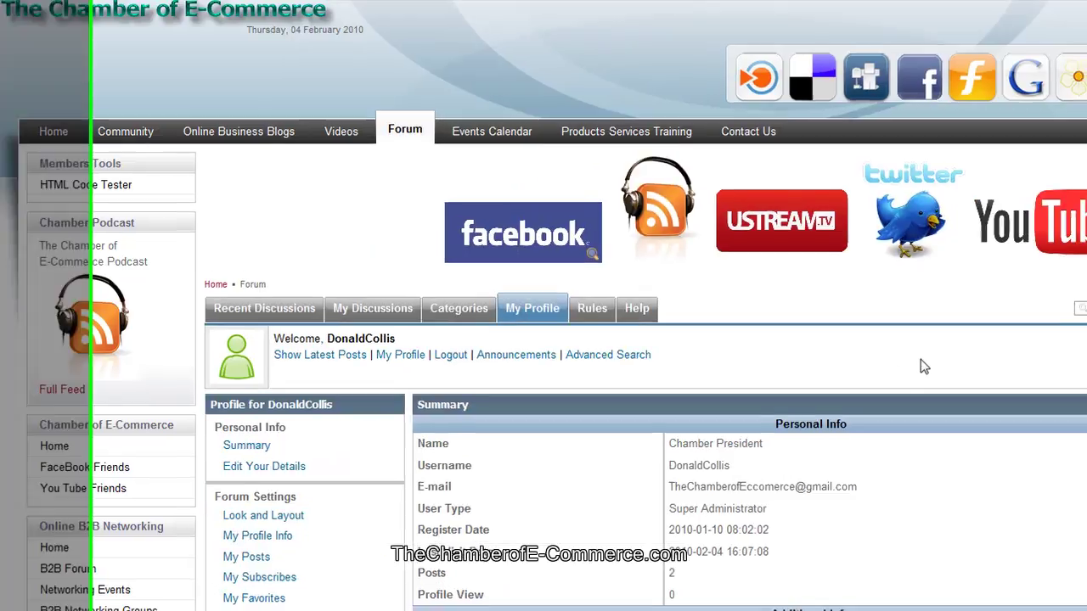
scroll(710, 321, "down", 1)
scroll(710, 322, "down", 2)
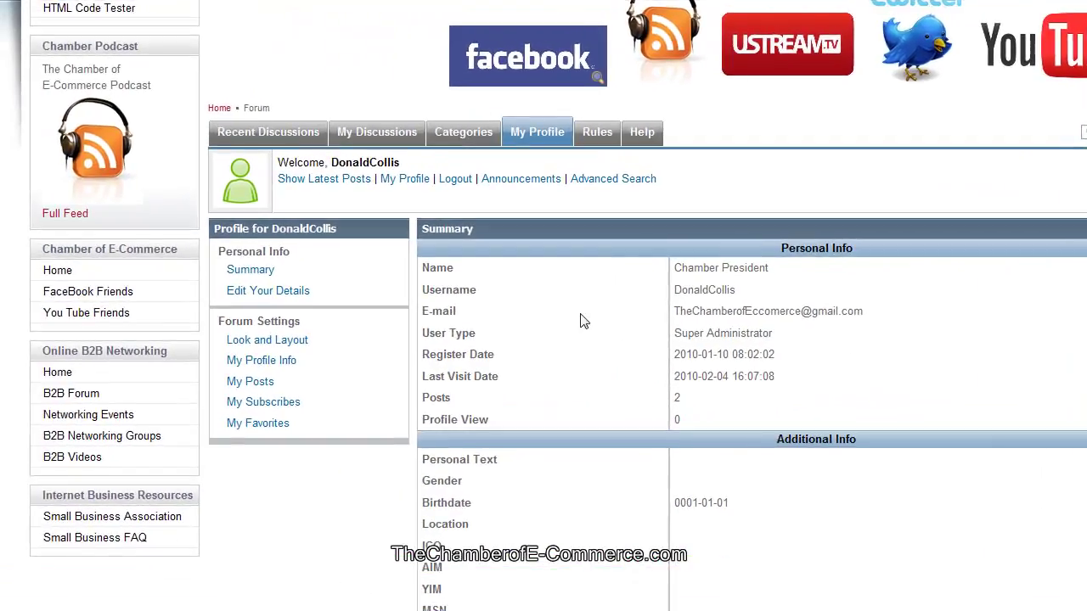
scroll(582, 320, "down", 1)
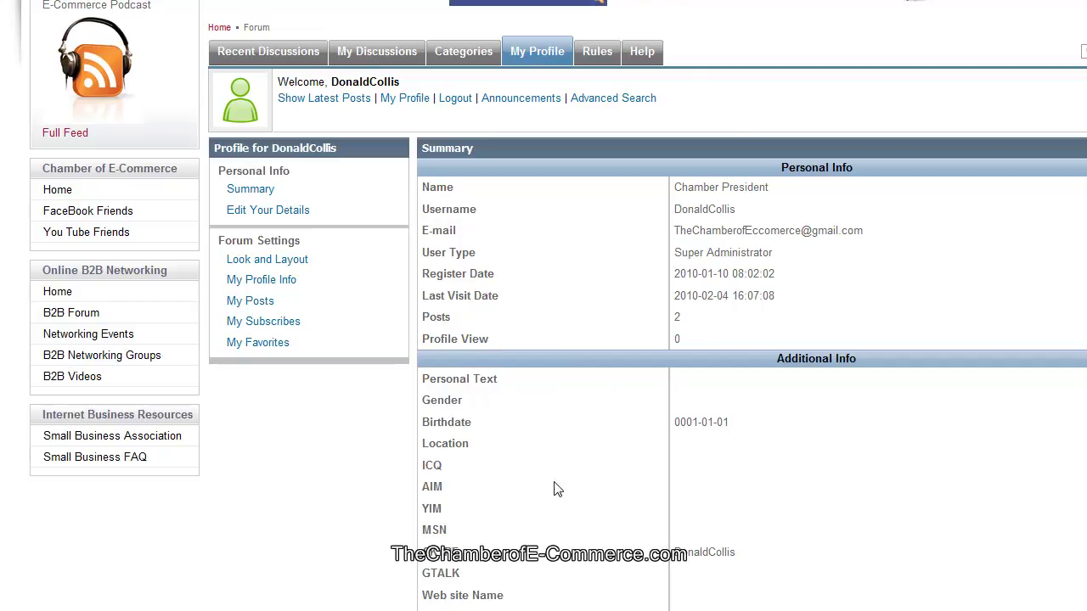
scroll(498, 458, "down", 1)
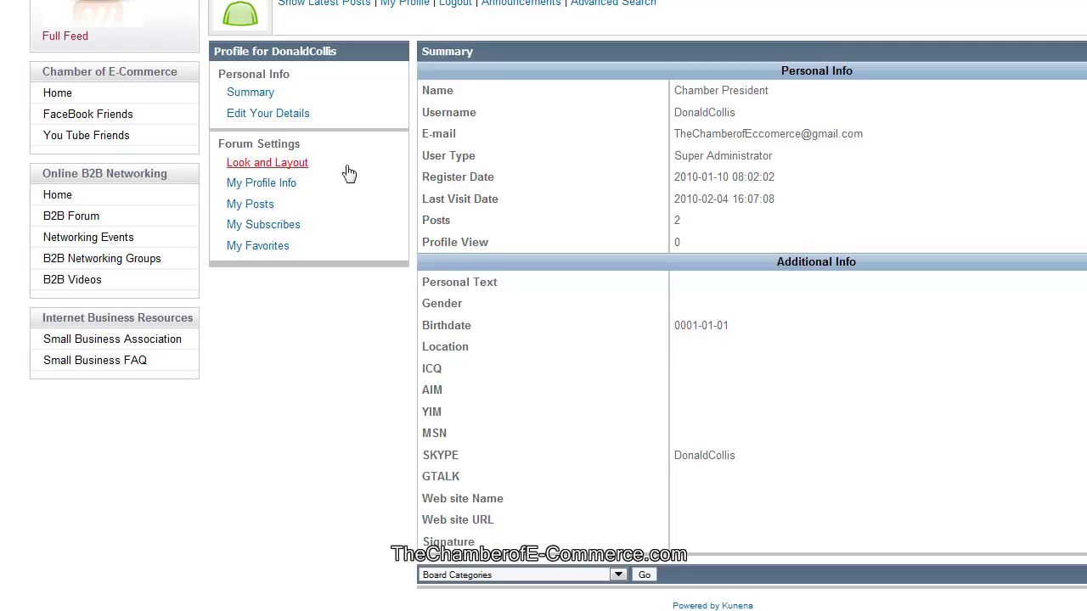
scroll(322, 165, "up", 1)
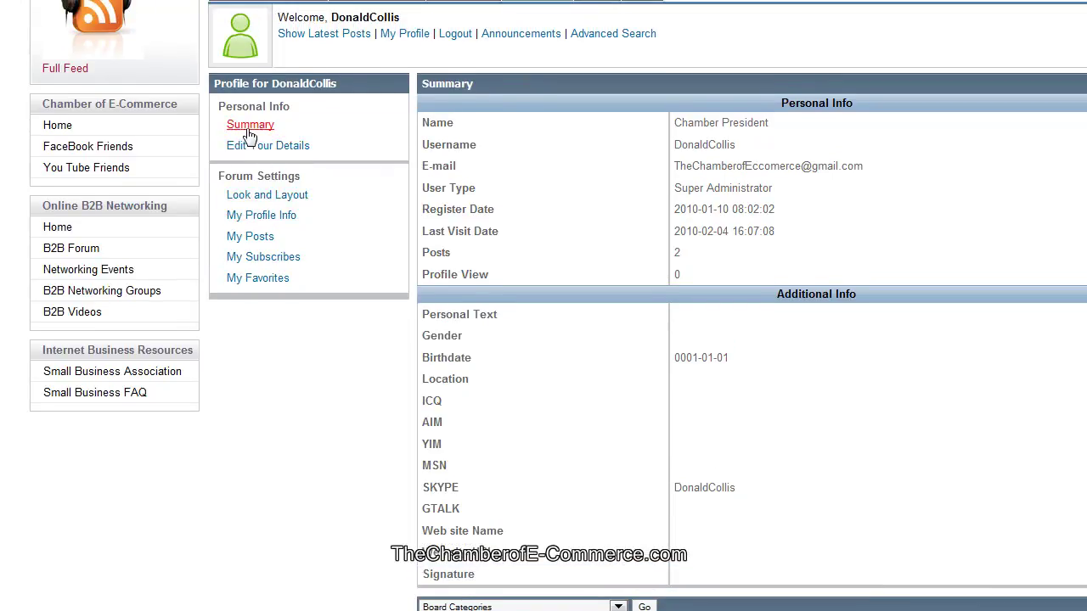
scroll(388, 122, "up", 5)
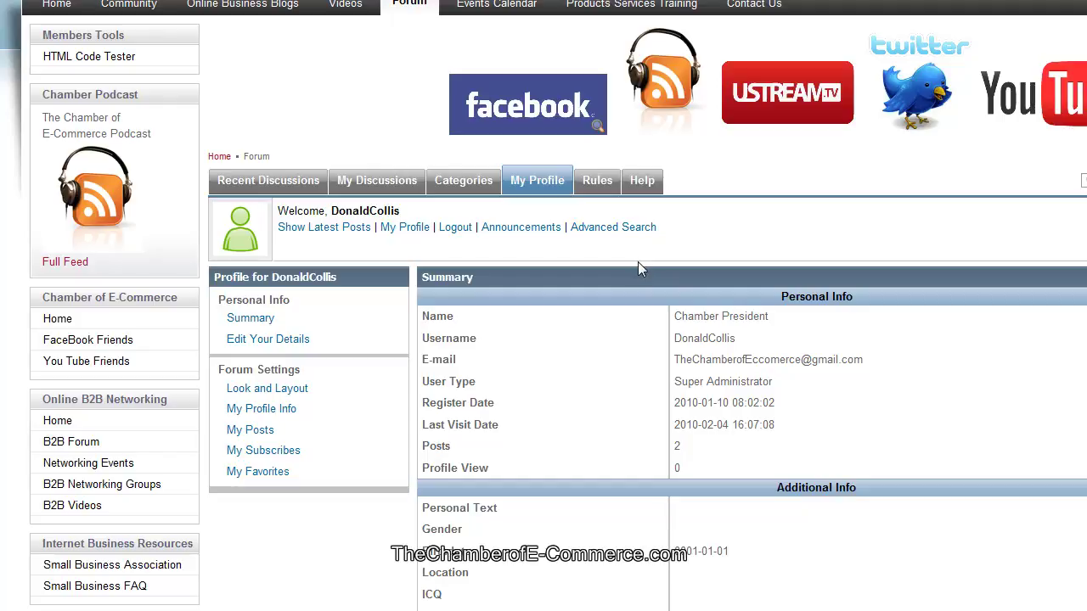
scroll(620, 274, "down", 5)
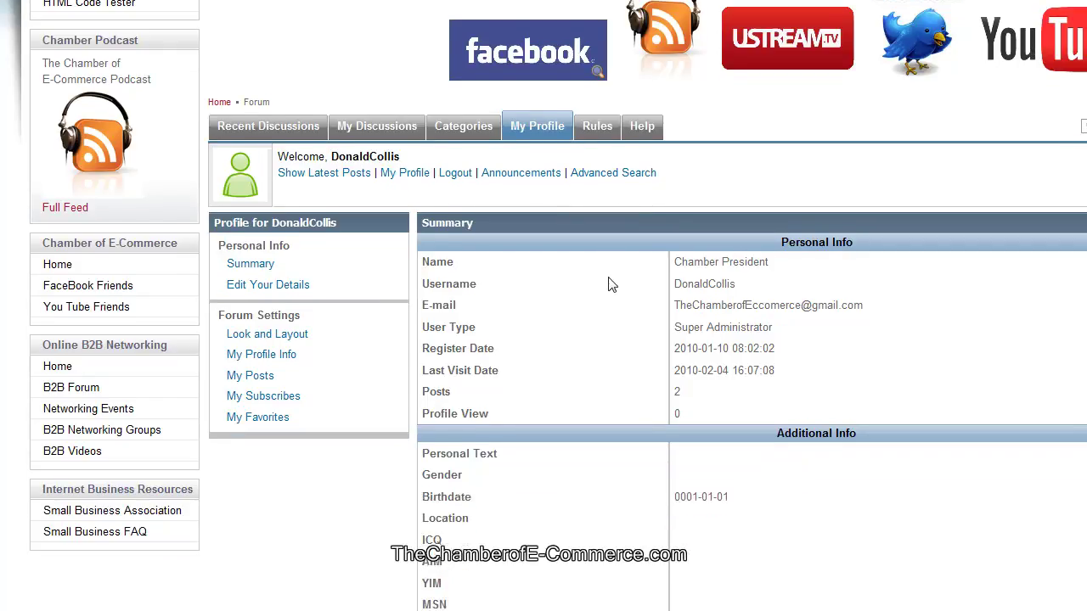
- Open the forum categories and review every section from the Members Forum through Advertising, then return to the start of the list
scroll(599, 278, "up", 3)
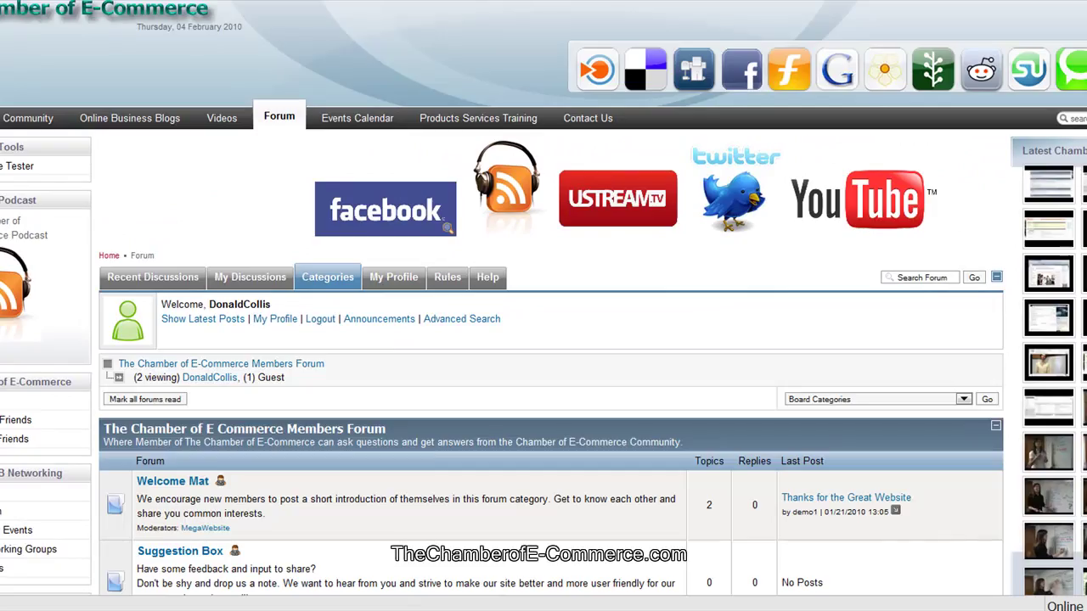
scroll(656, 329, "down", 2)
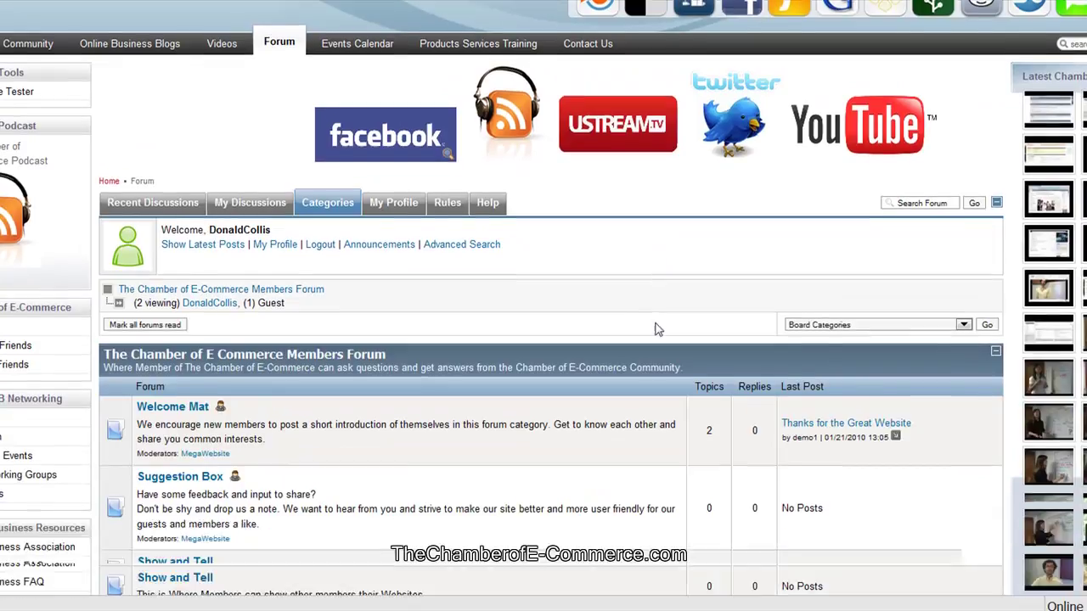
scroll(657, 329, "down", 3)
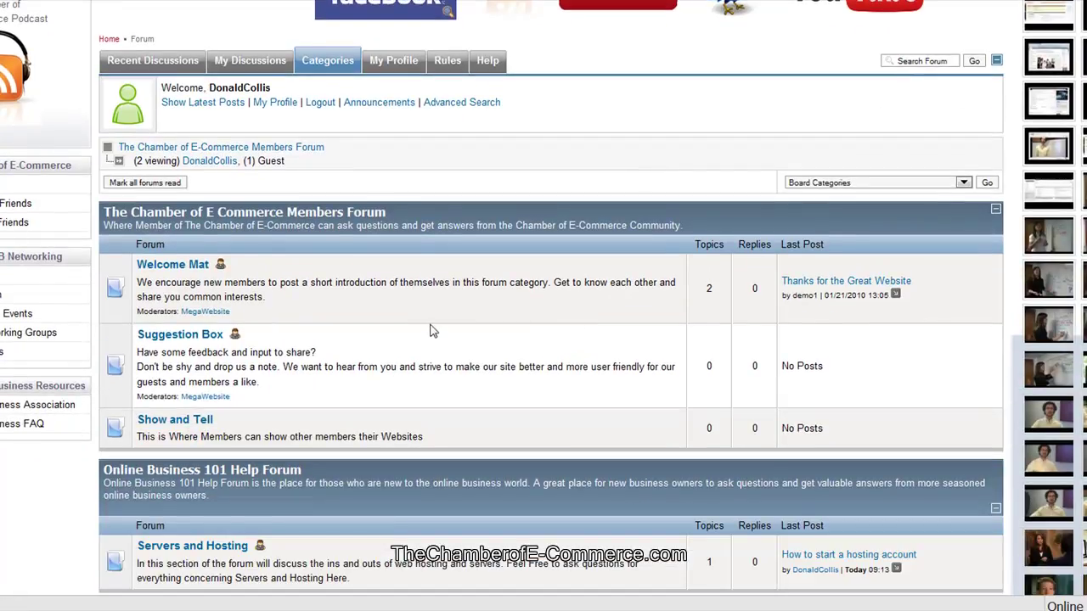
scroll(429, 340, "down", 5)
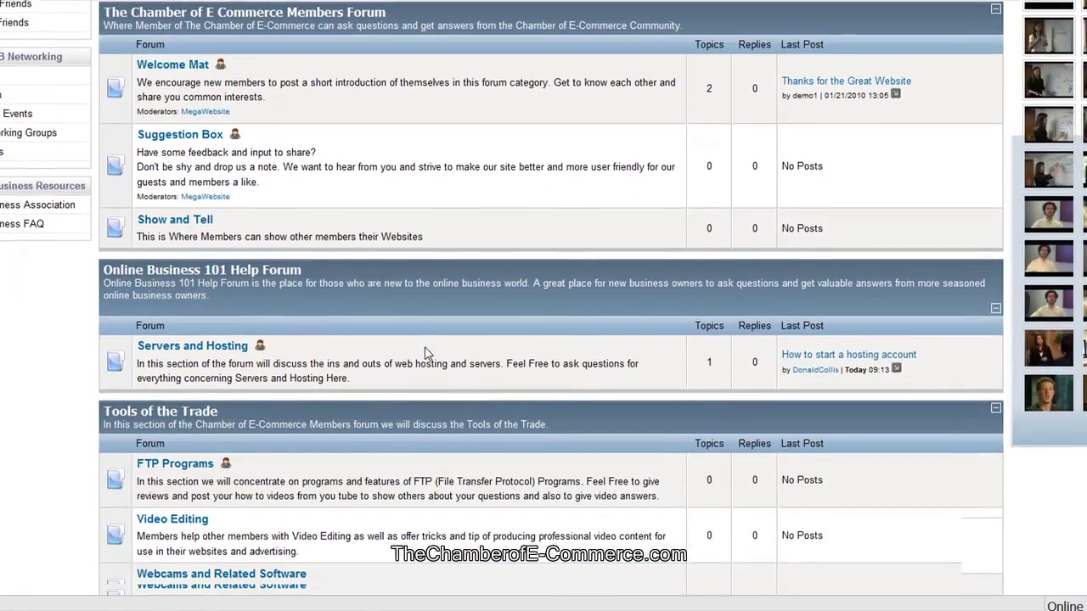
scroll(425, 347, "down", 3)
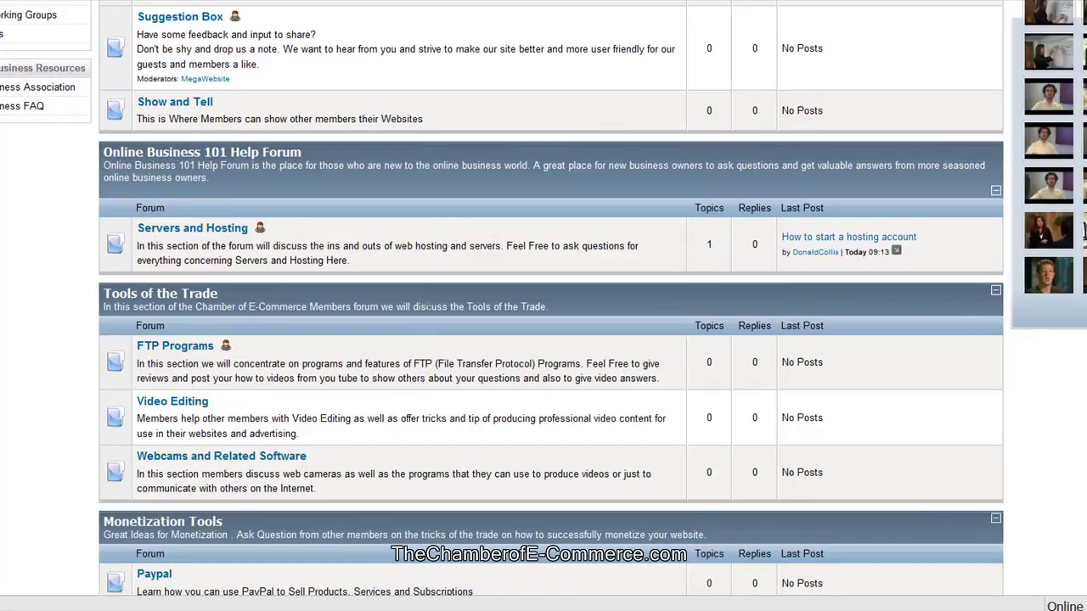
scroll(406, 337, "down", 2)
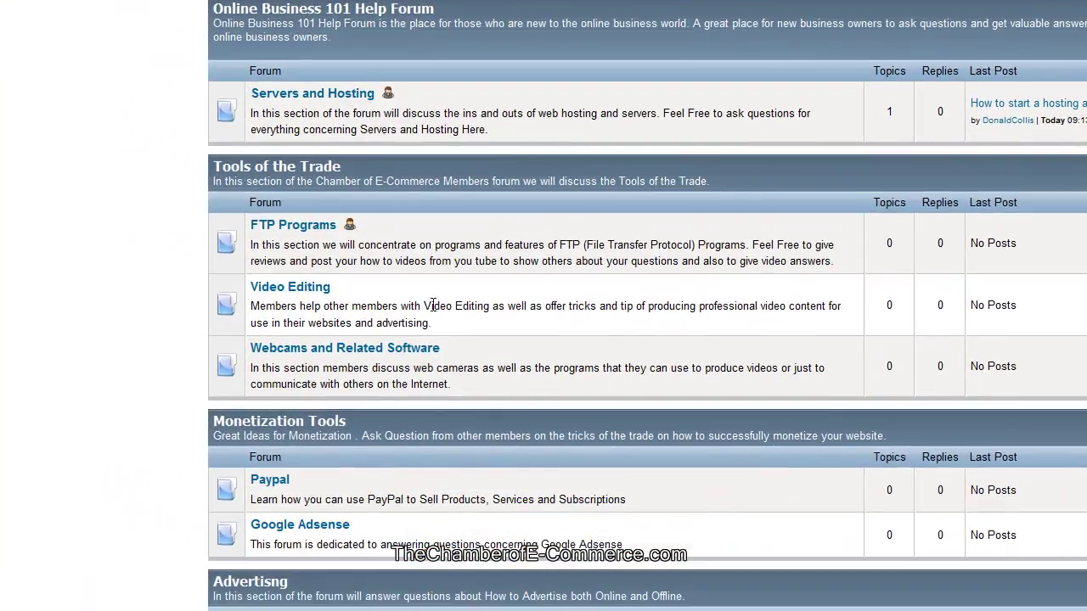
scroll(505, 365, "down", 2)
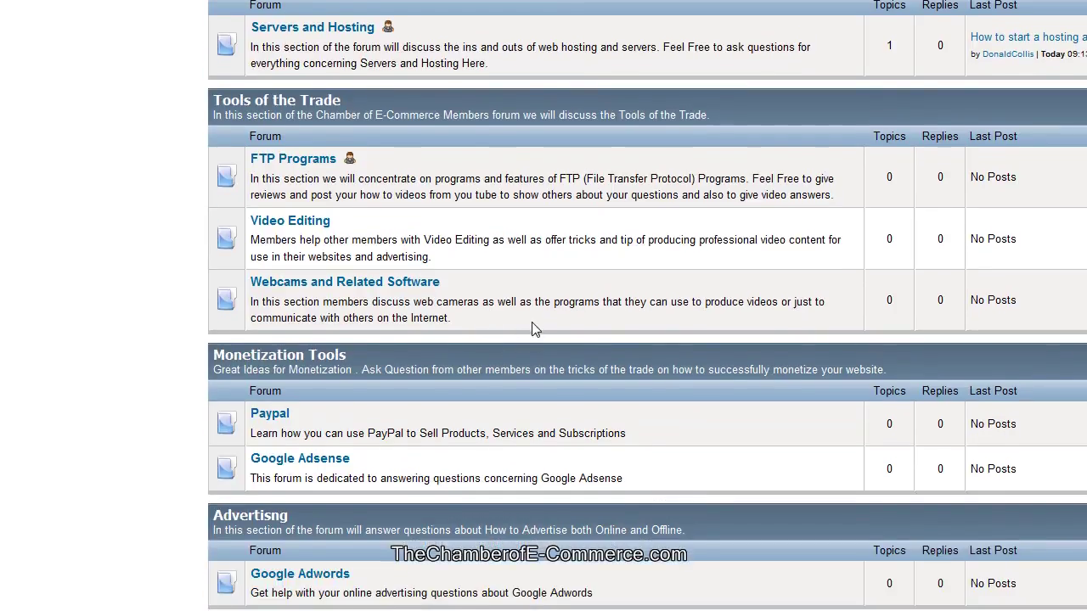
scroll(543, 340, "down", 3)
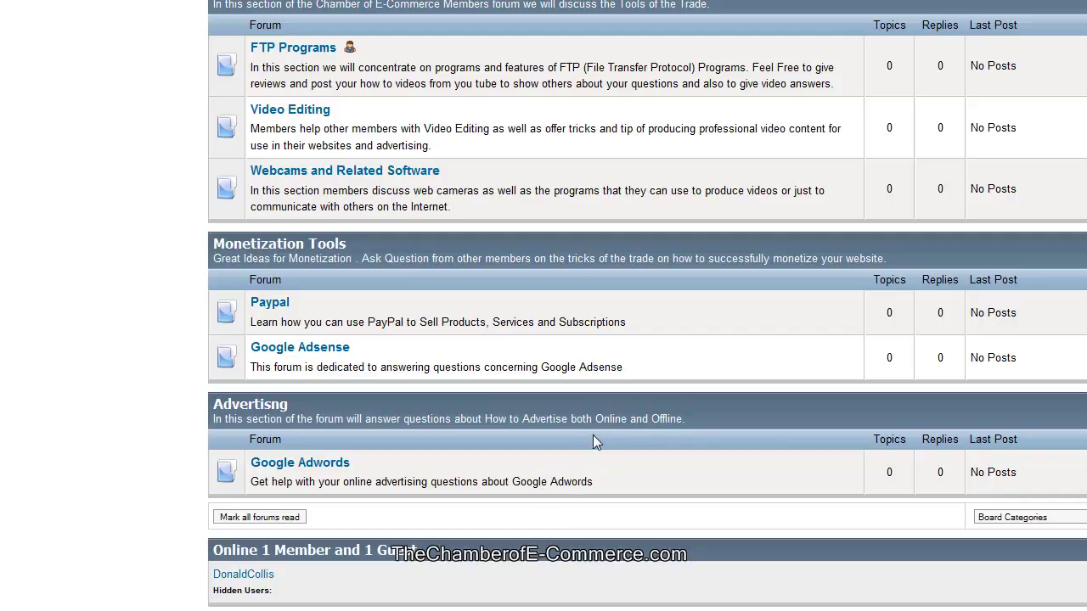
scroll(594, 438, "up", 5)
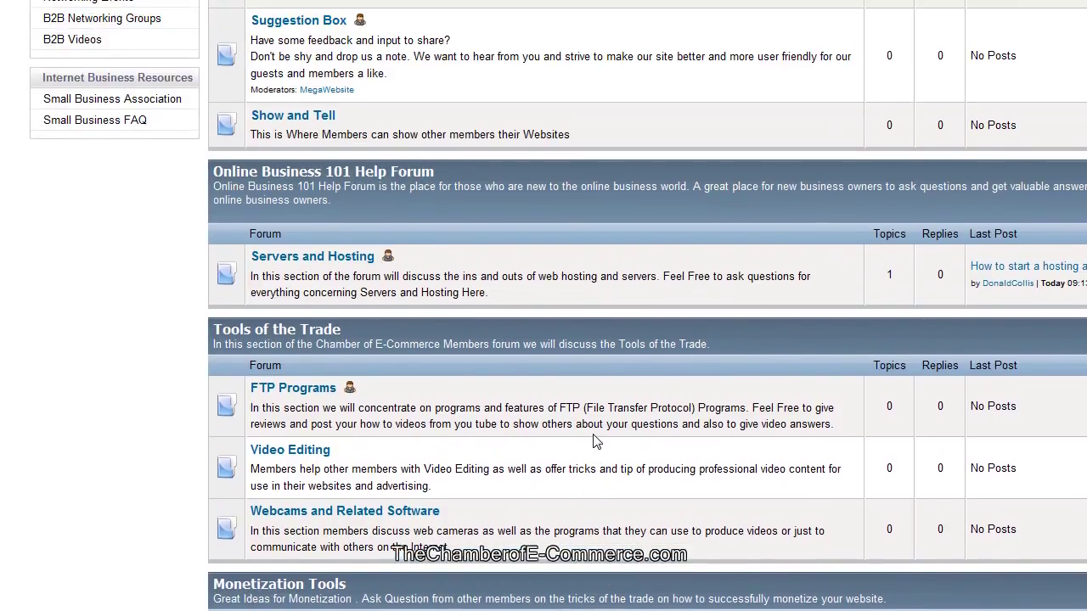
scroll(593, 437, "up", 2)
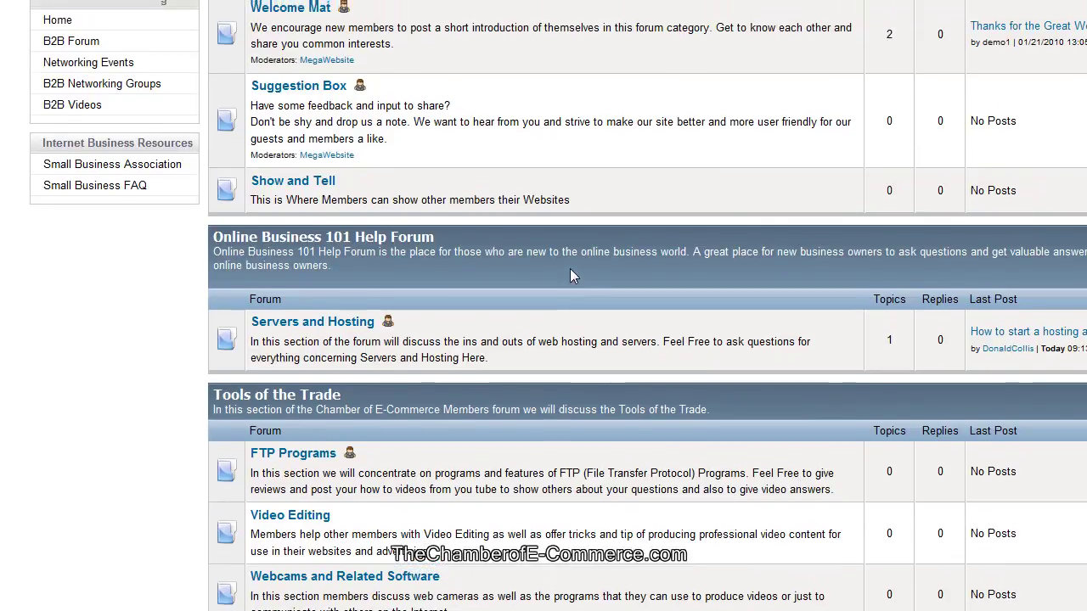
scroll(570, 268, "up", 3)
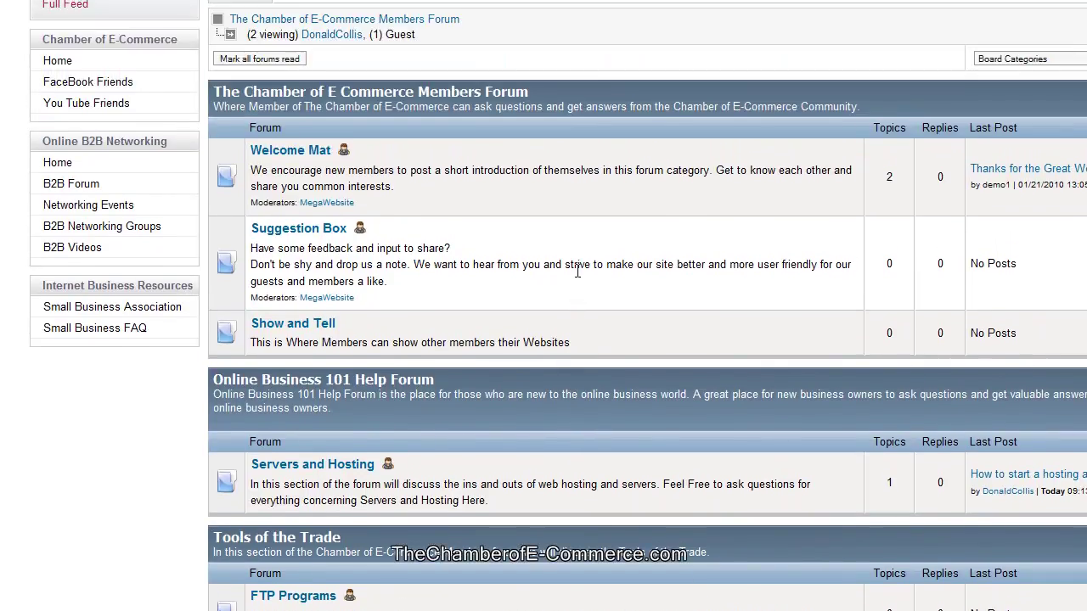
scroll(576, 270, "up", 2)
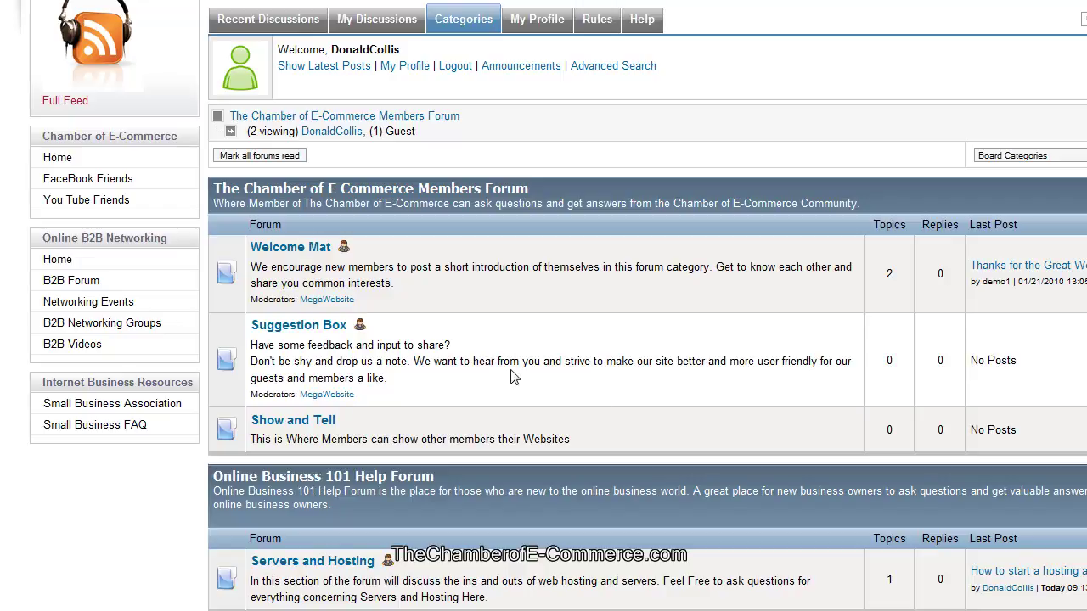
scroll(523, 345, "up", 4)
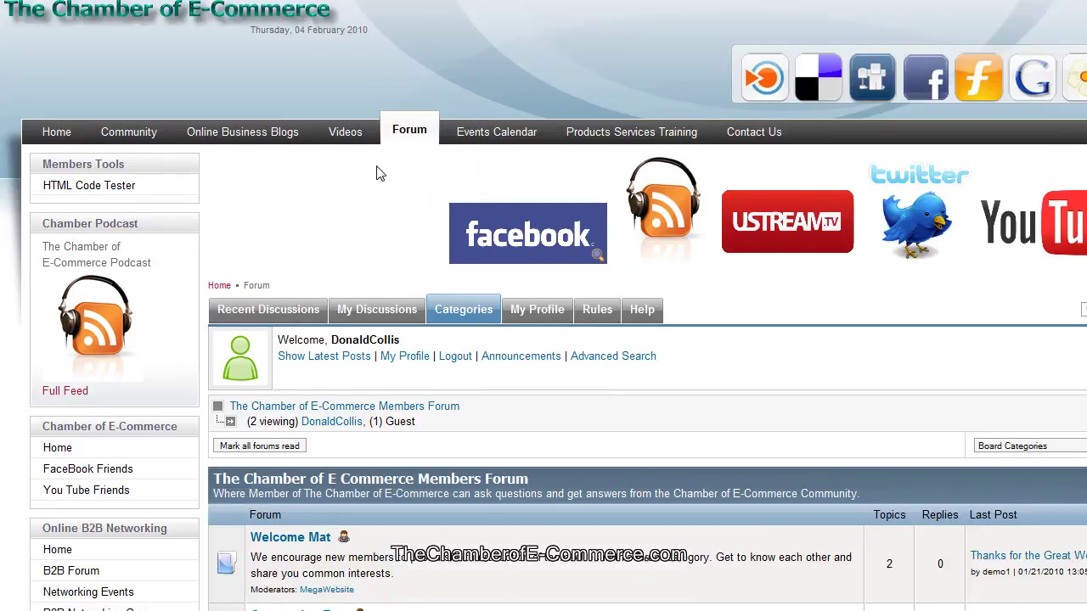